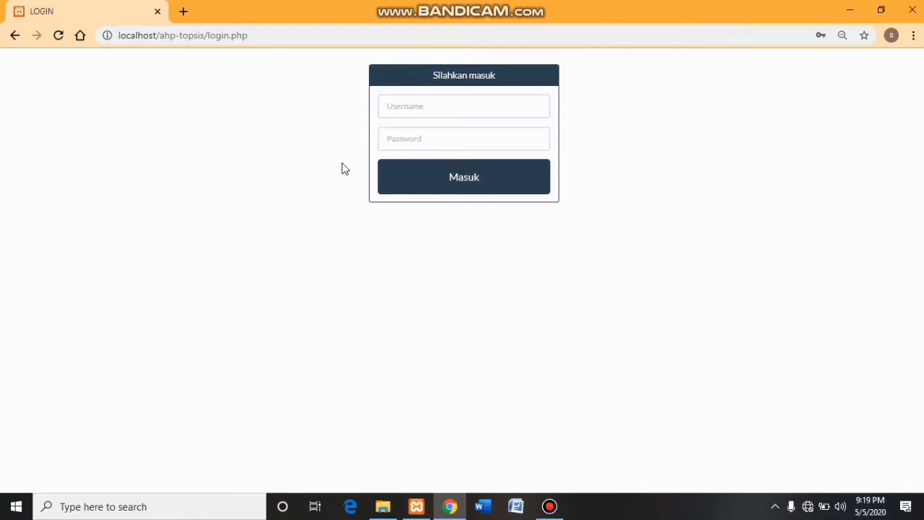
- Enter the username 'admin' in the login form
click(419, 113)
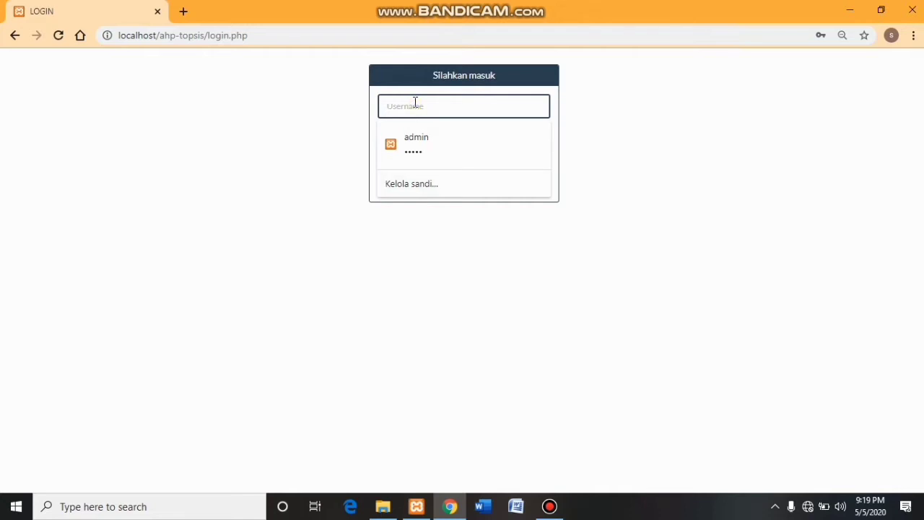
click(407, 339)
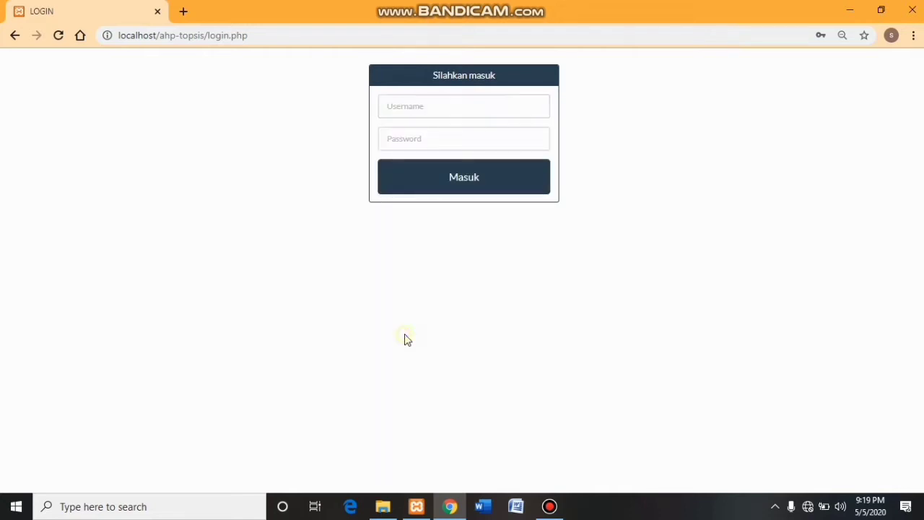
click(416, 113)
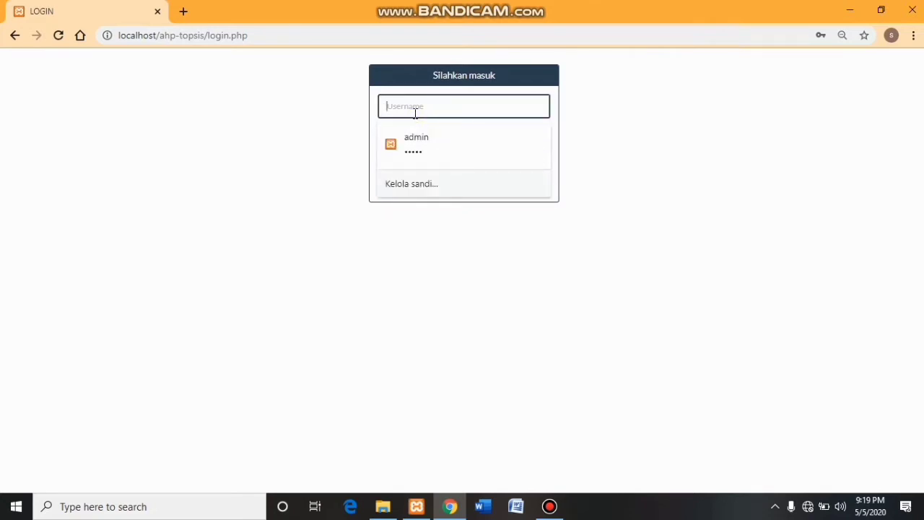
text(admin)
click(407, 252)
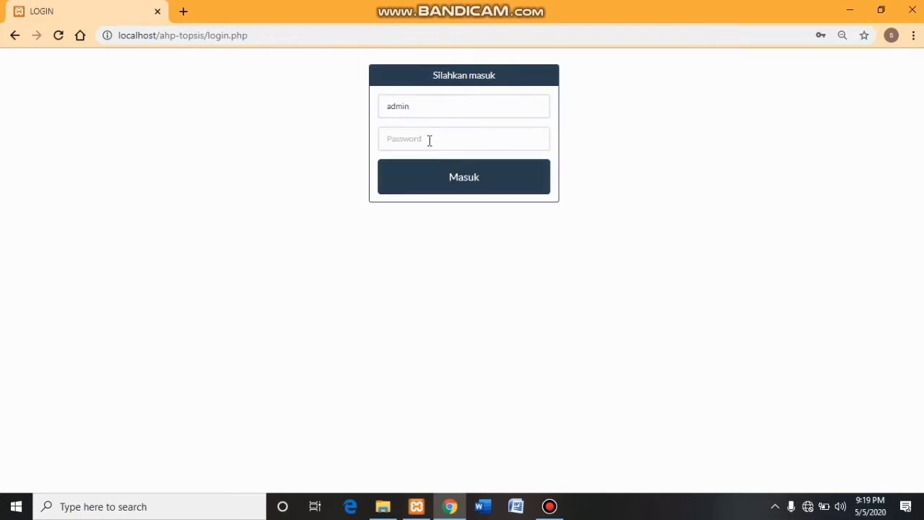
- Enter a password and submit the login, which is rejected
click(430, 140)
text(admin)
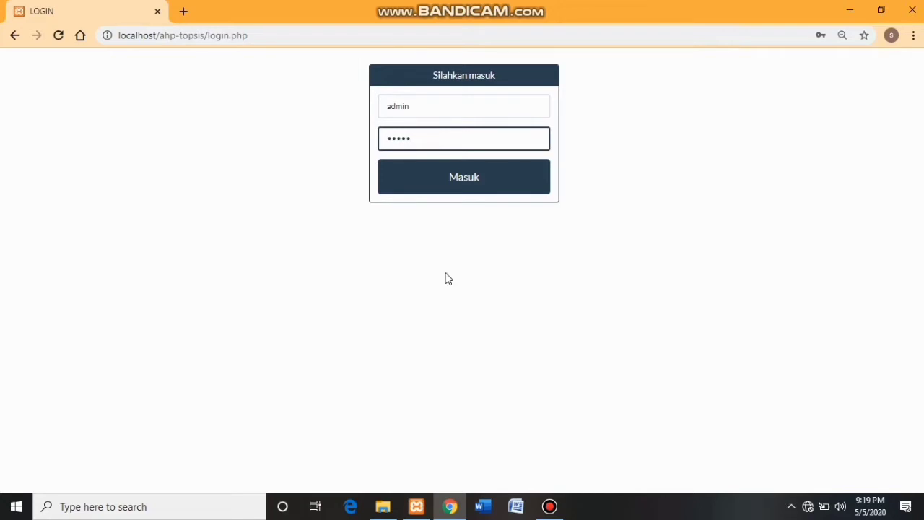
click(454, 303)
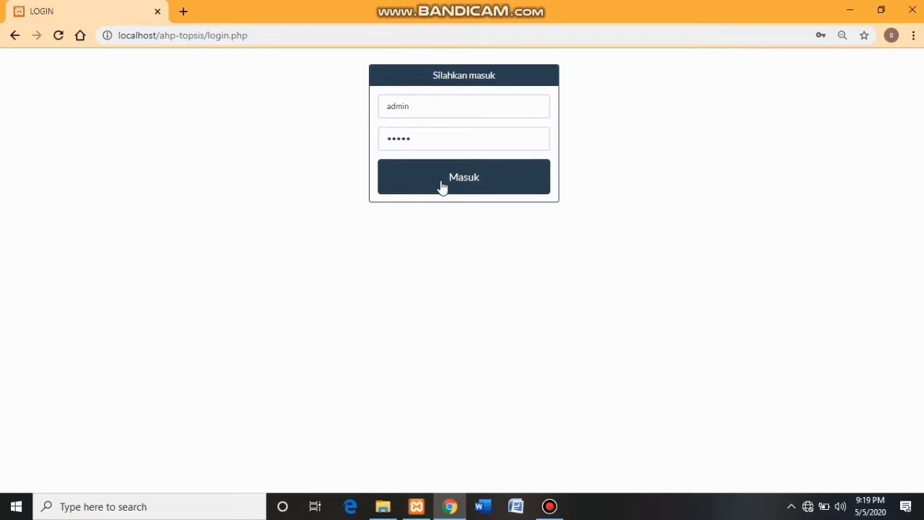
double_click(425, 143)
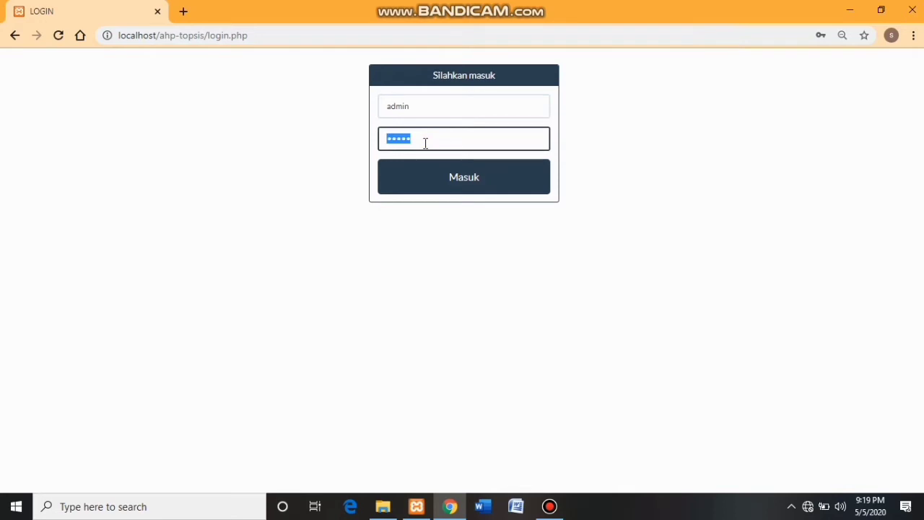
text(••••••••)
click(427, 184)
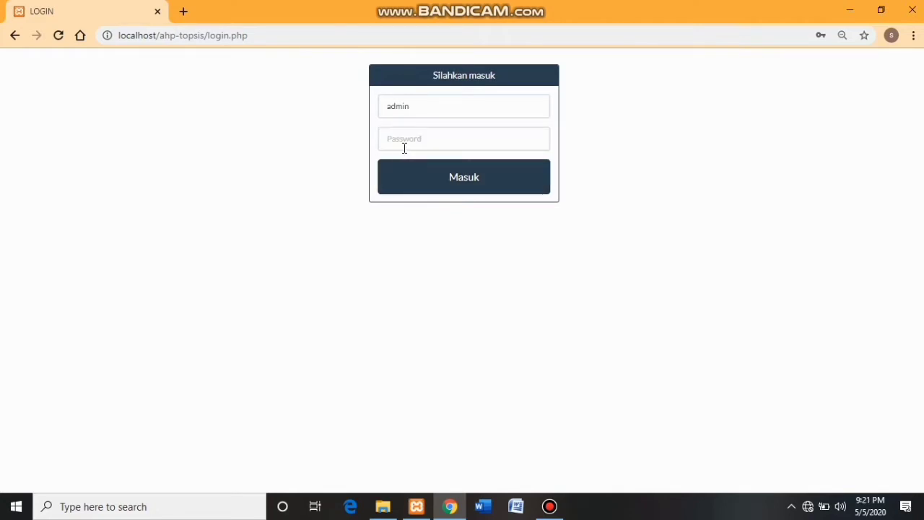
- Type the account password into the empty field and submit the login again
click(398, 137)
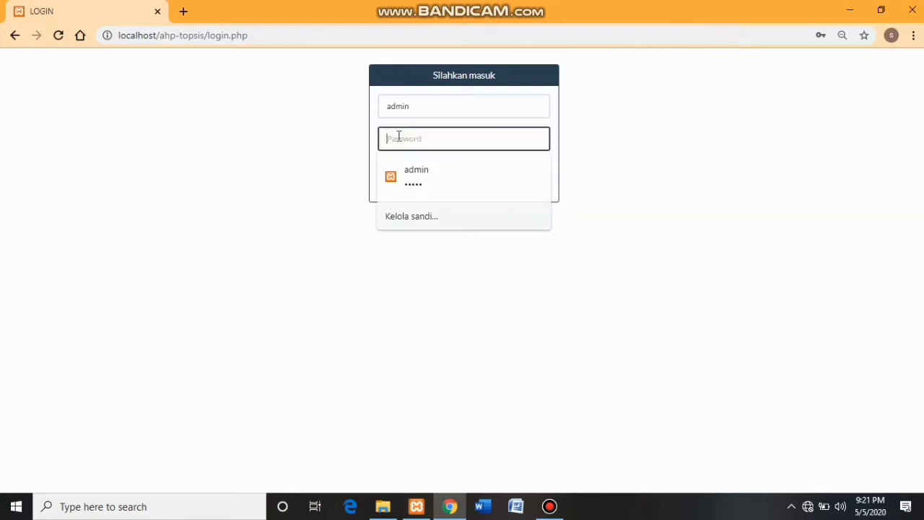
text(admin1)
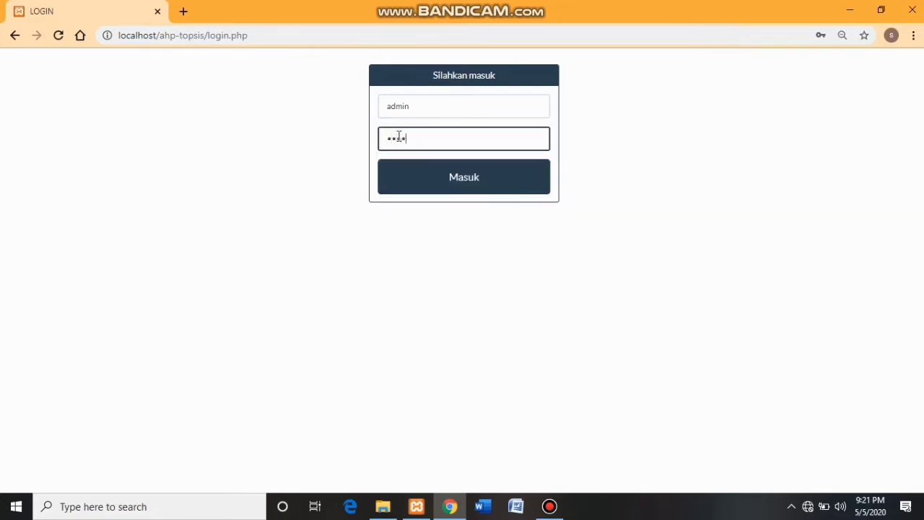
text(23)
click(419, 176)
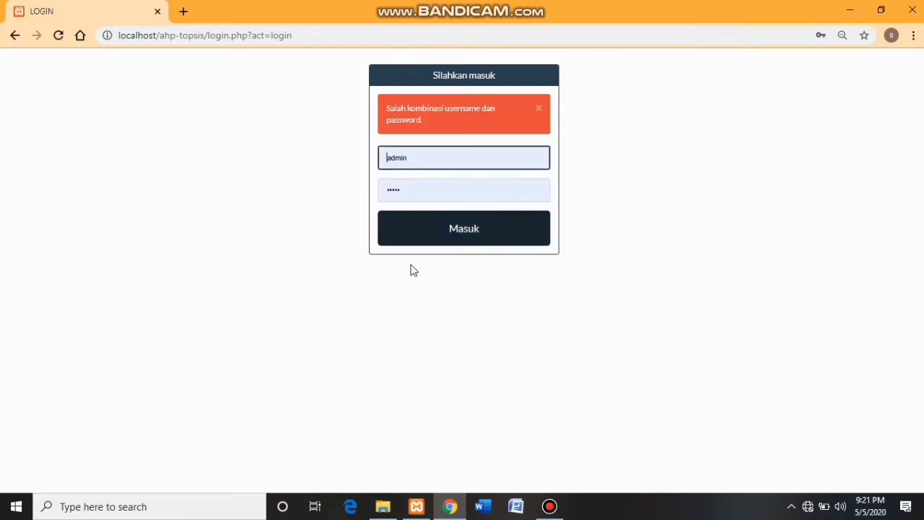
- Retype the administrator password and submit to reach the index.php dashboard
double_click(411, 190)
key(Escape)
text(admin)
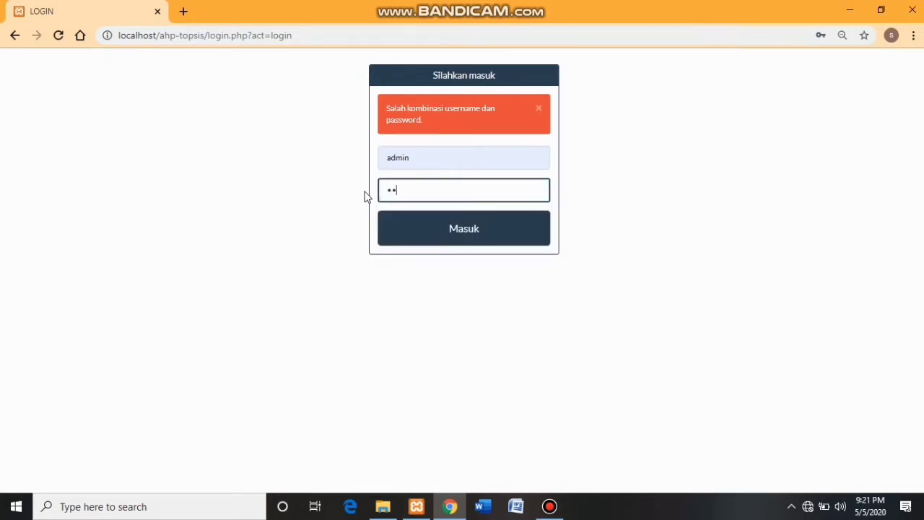
key(Return)
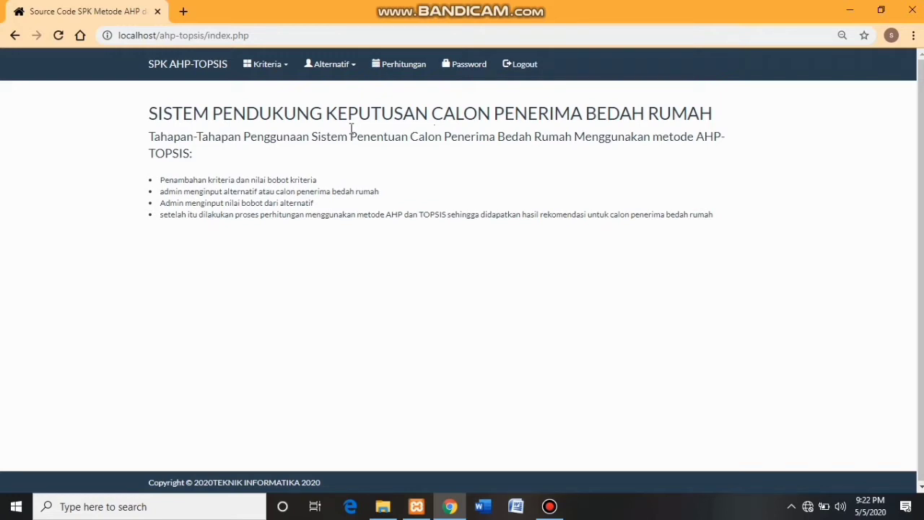
- Go to the Kriteria list showing C1–C6 and begin adding a new criterion
click(265, 68)
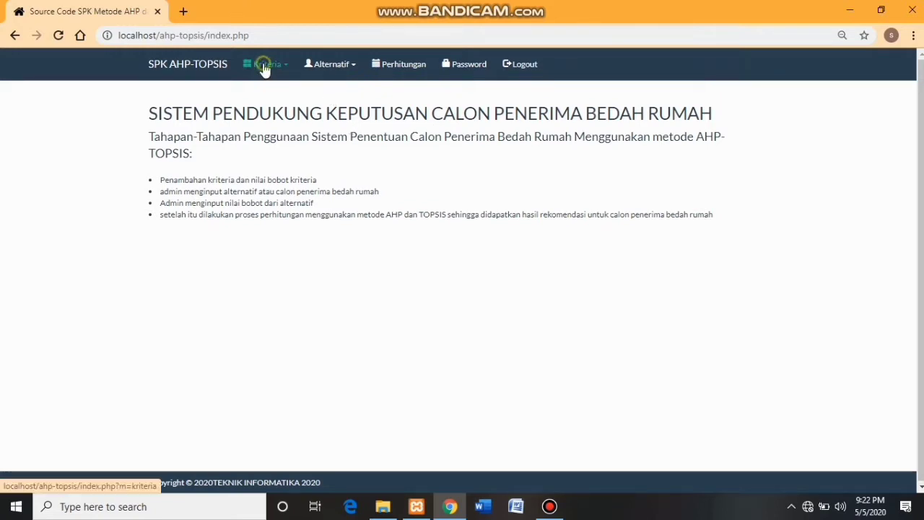
click(272, 90)
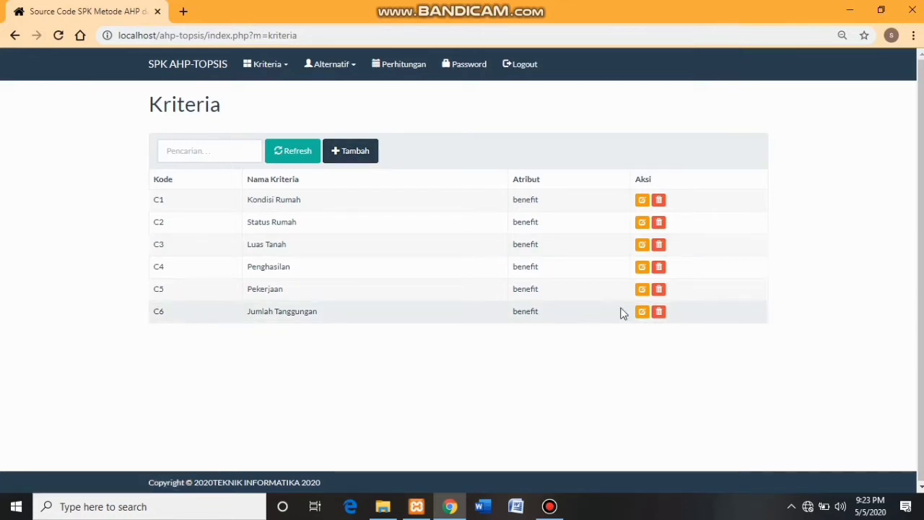
click(352, 150)
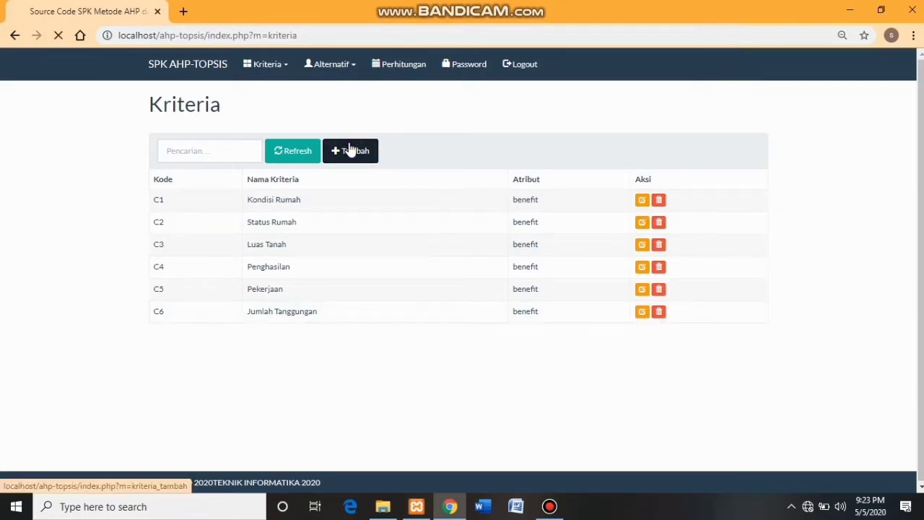
- Add criterion C7 named 'Penggunaan Listrik', choose its attribute, and save it
click(192, 166)
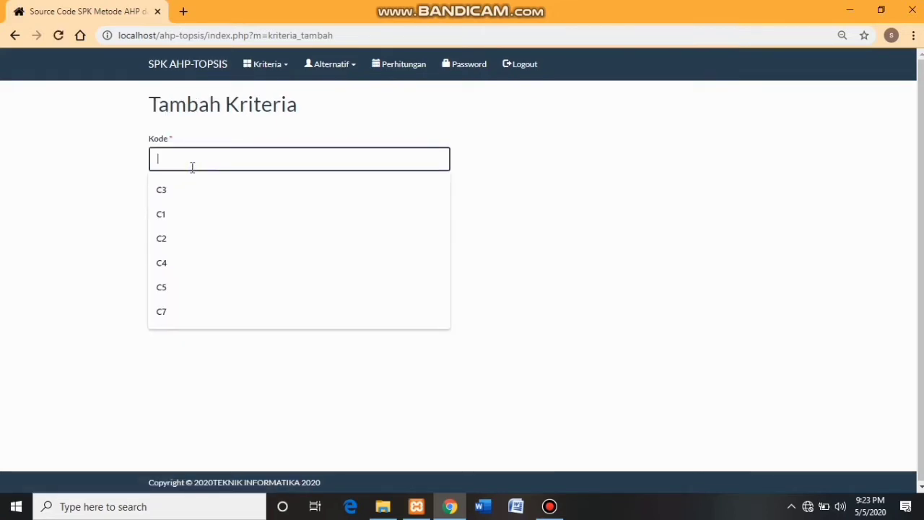
text(C)
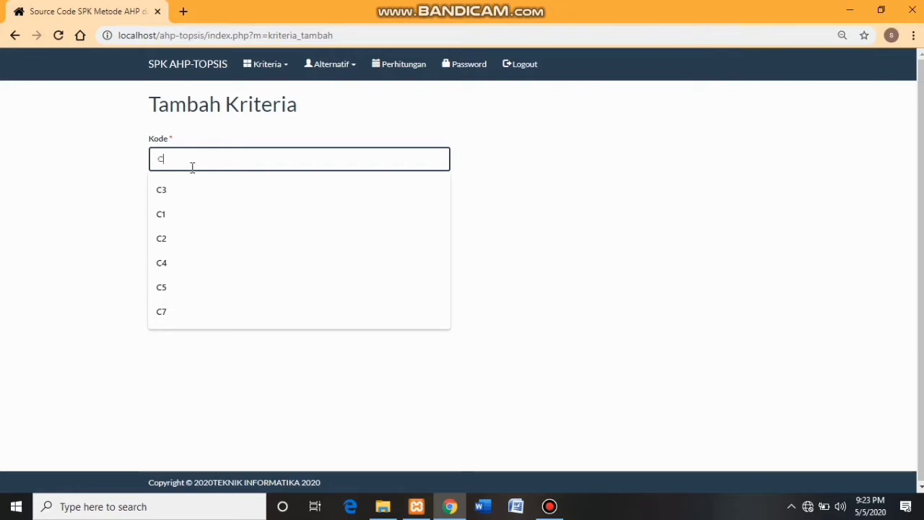
text(7)
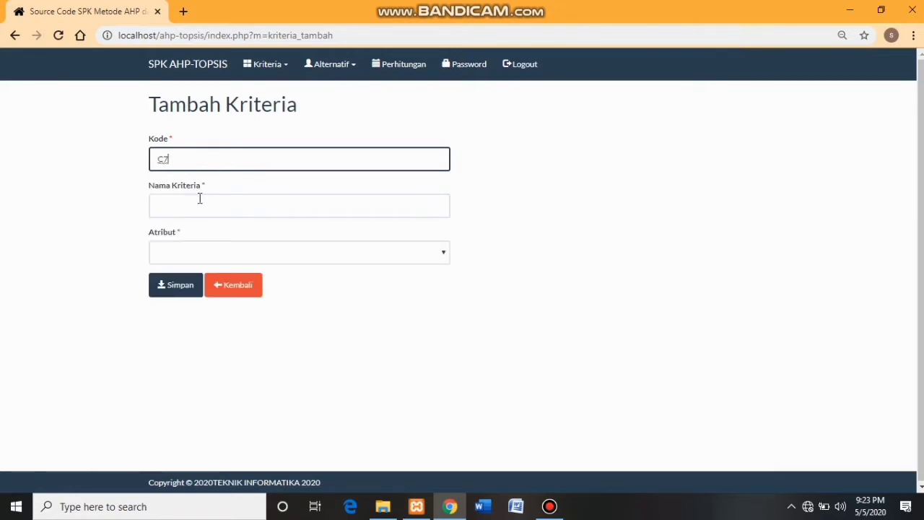
click(200, 198)
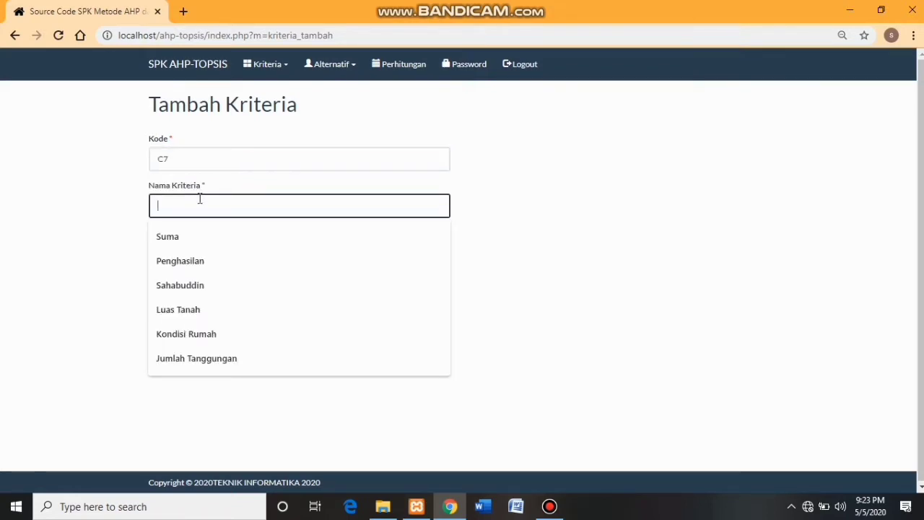
text(Listr)
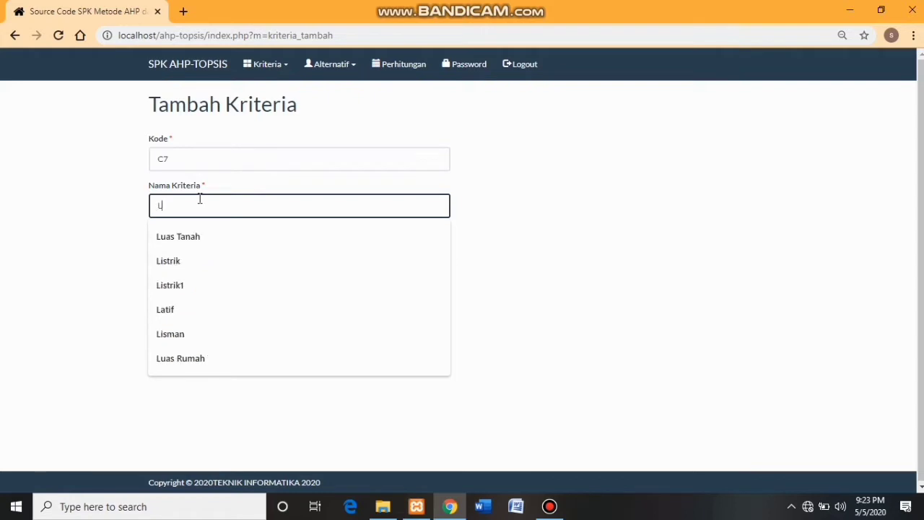
key(BackSpace)
key(BackSpace)
key(BackSpace)
key(BackSpace)
key(BackSpace)
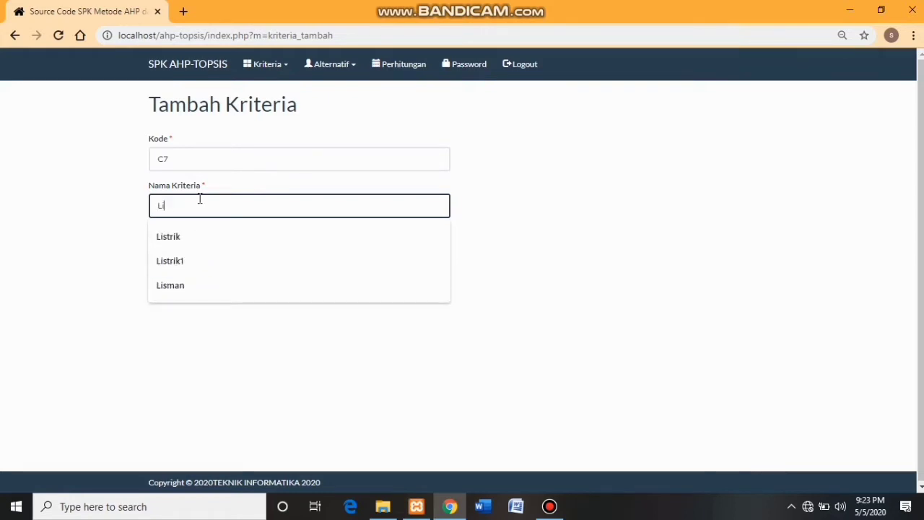
text(Pe)
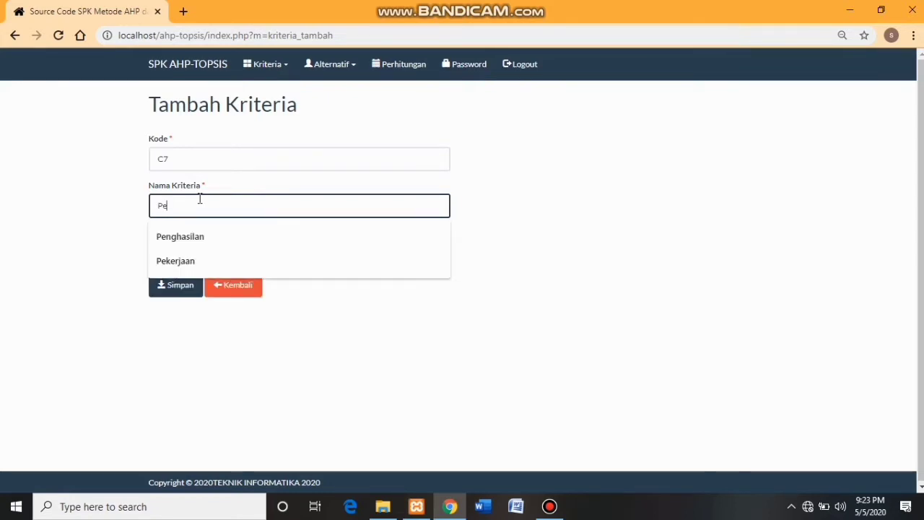
text(nggunaan Li)
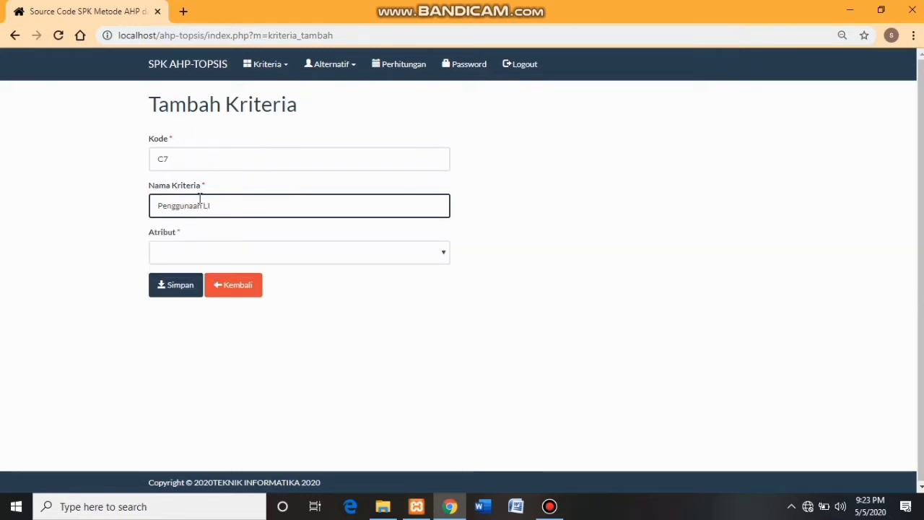
text(strik)
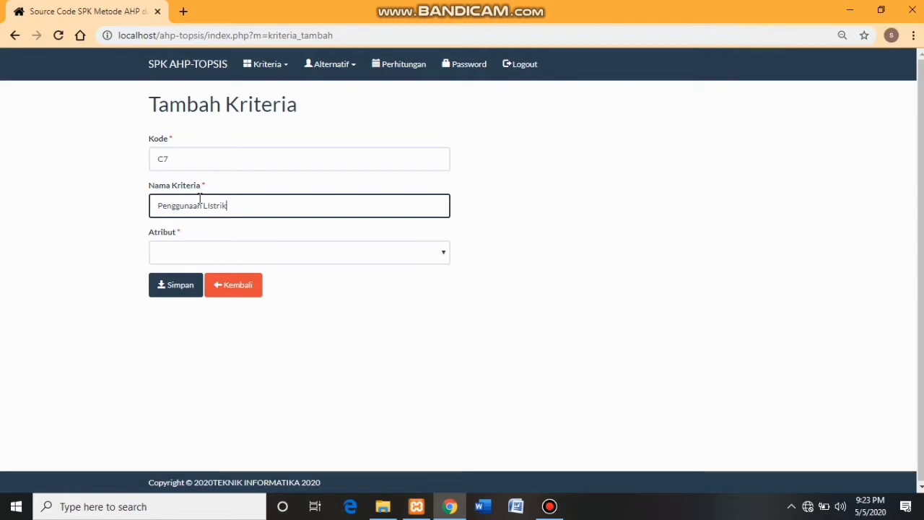
click(193, 252)
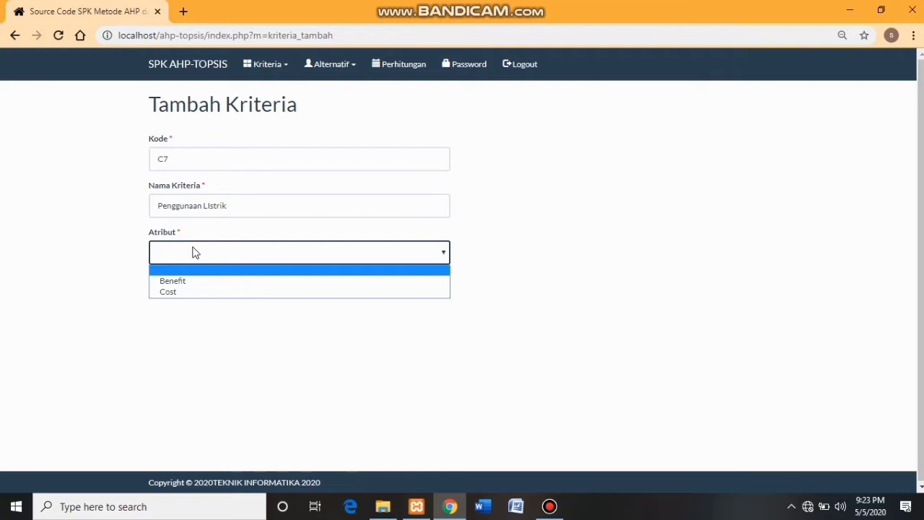
click(189, 293)
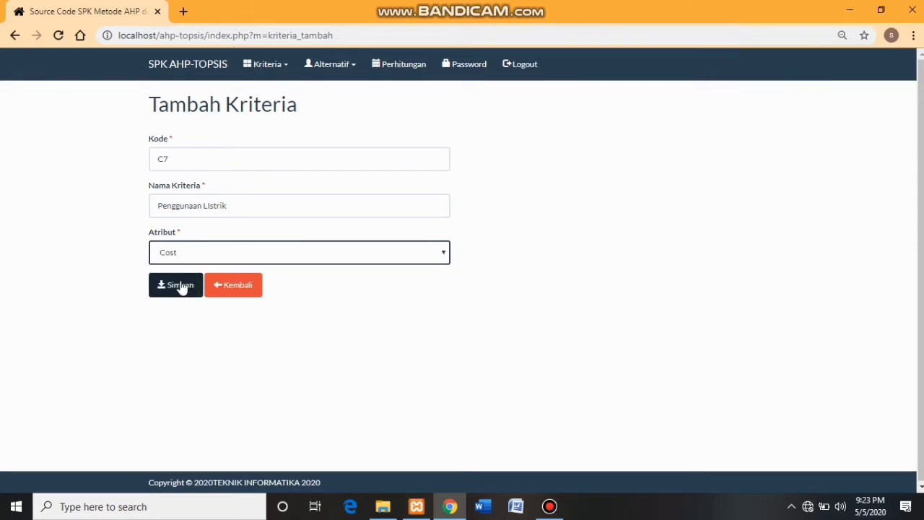
click(178, 286)
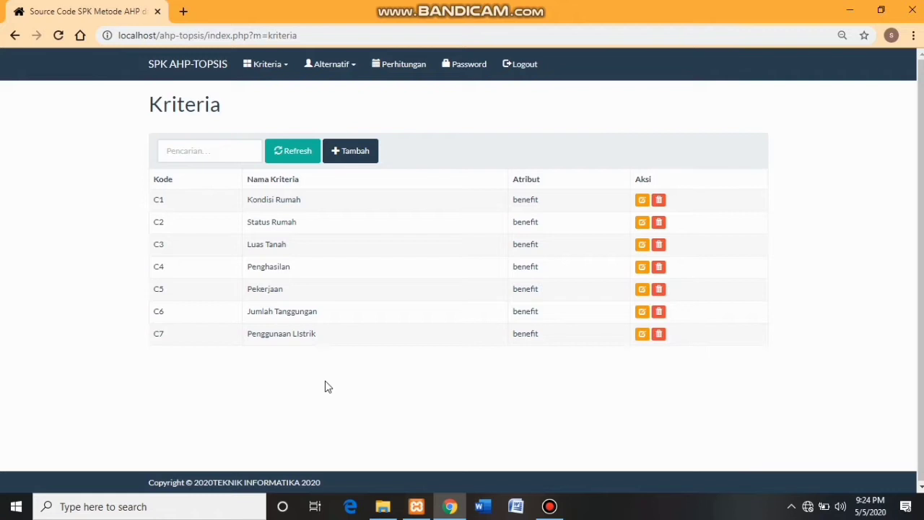
- Shorten criterion C7's name from 'Penggunaan Listrik' to 'Listrik' and save
click(642, 335)
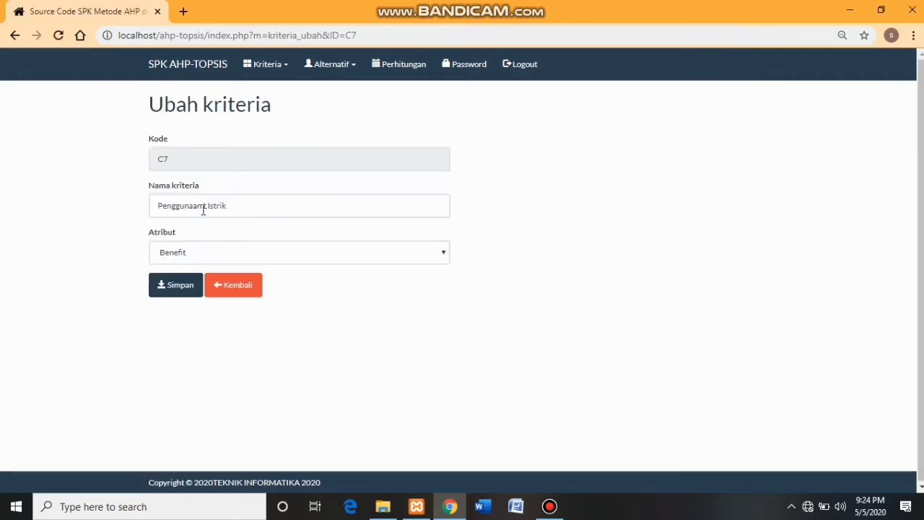
drag(204, 207, 152, 205)
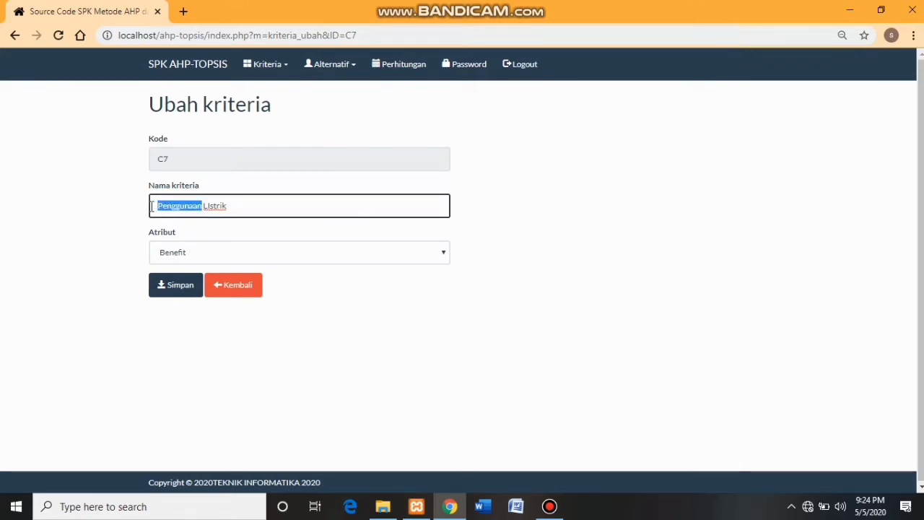
key(BackSpace)
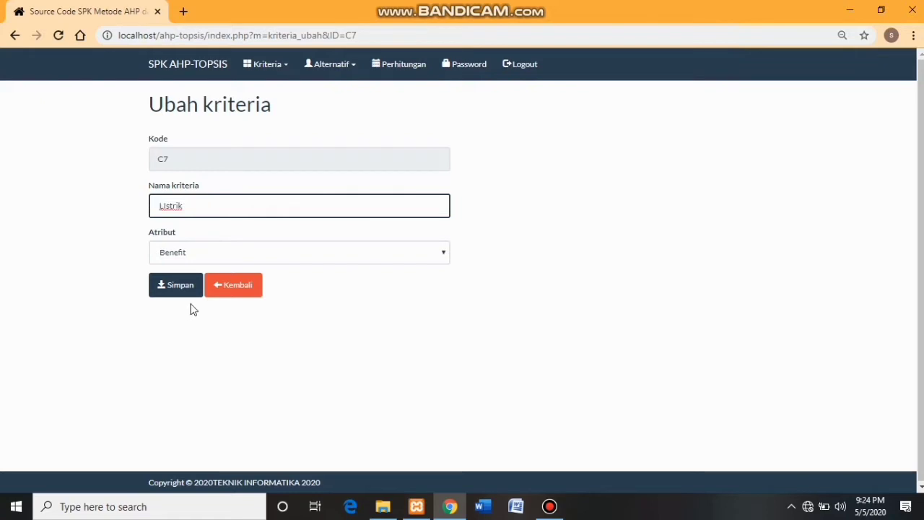
key(Delete)
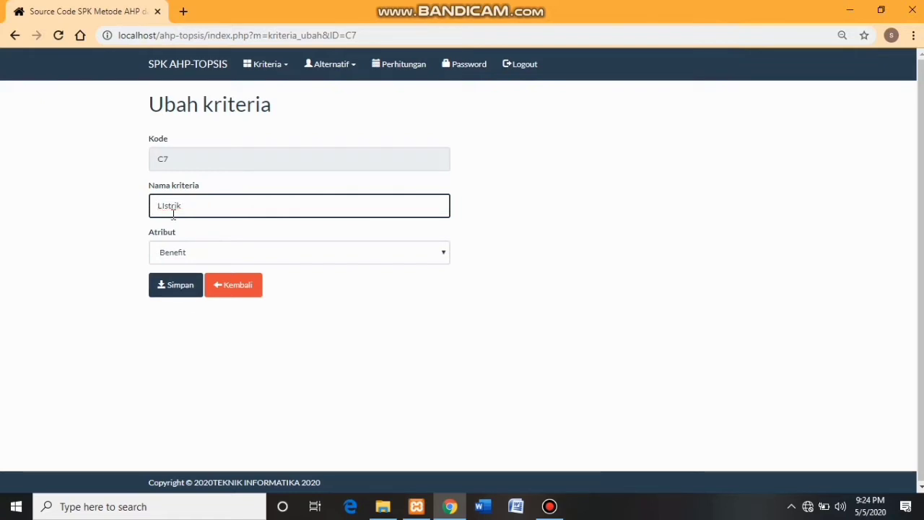
click(171, 288)
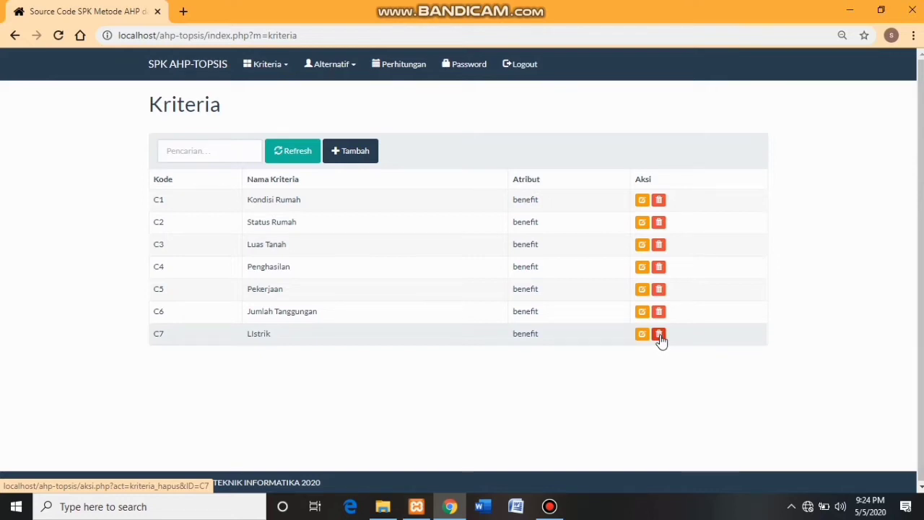
- Delete criterion C7 Listrik and confirm the removal
click(660, 337)
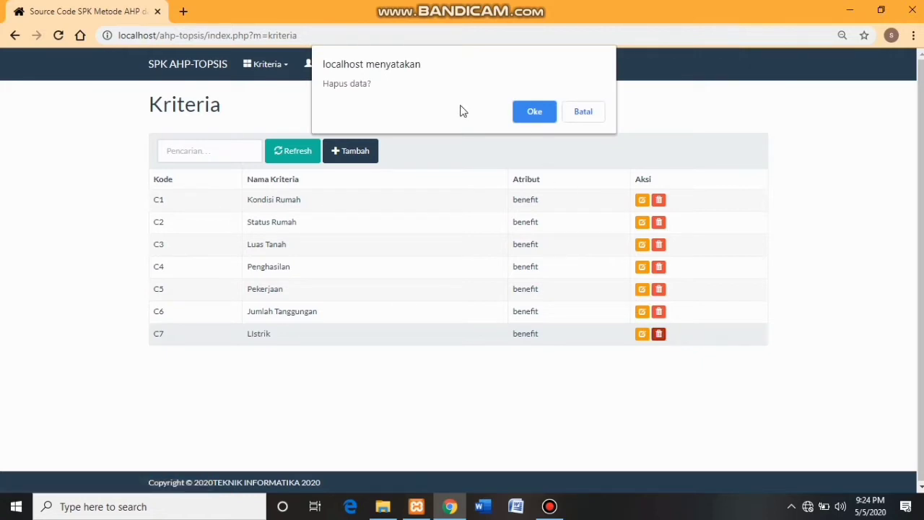
click(527, 112)
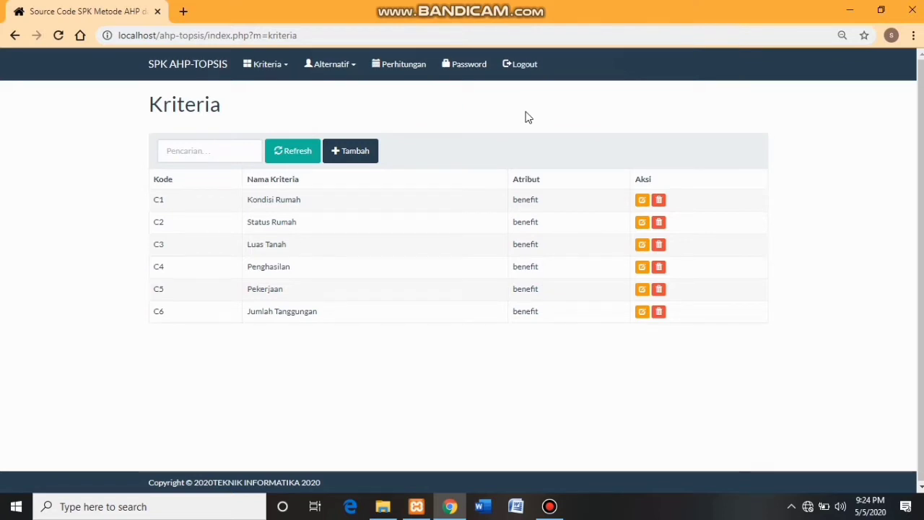
click(272, 65)
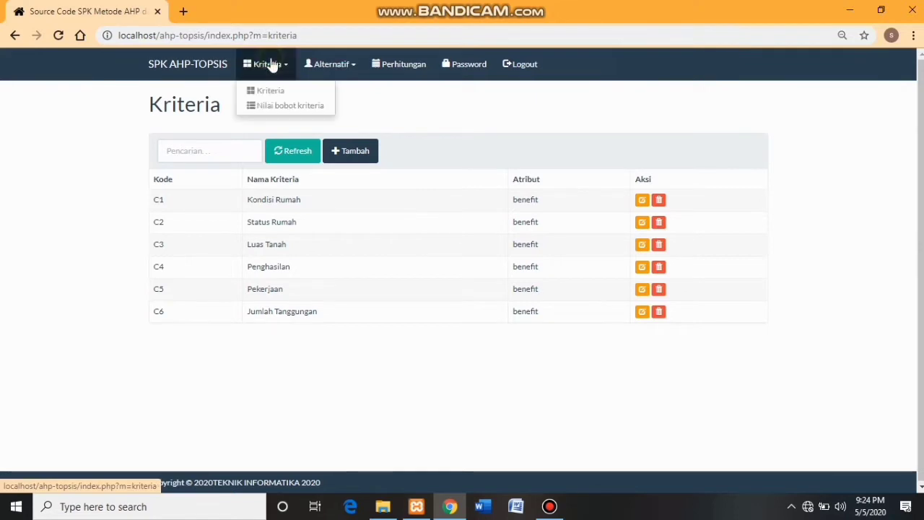
- On Nilai Bobot Kriteria, rate Kondisi Rumah over Status Rumah at 8 (Mendekati mutlak dari)
click(271, 107)
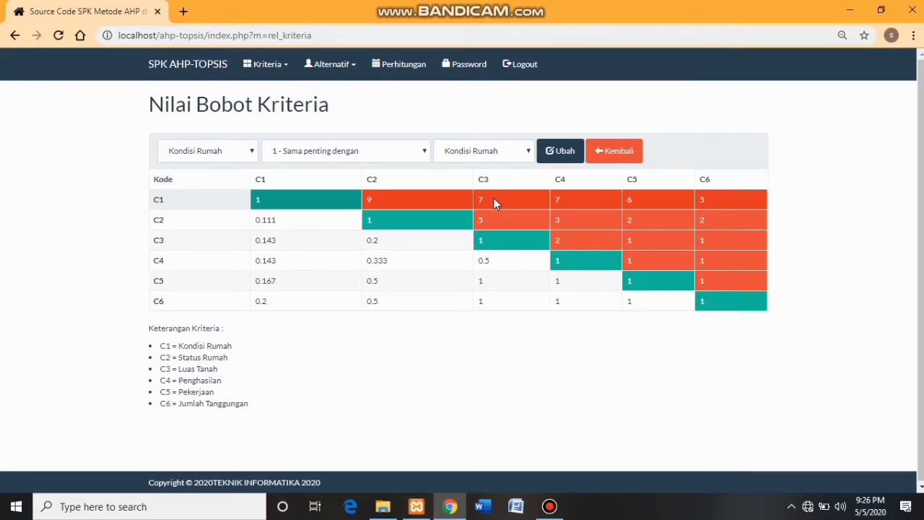
click(557, 154)
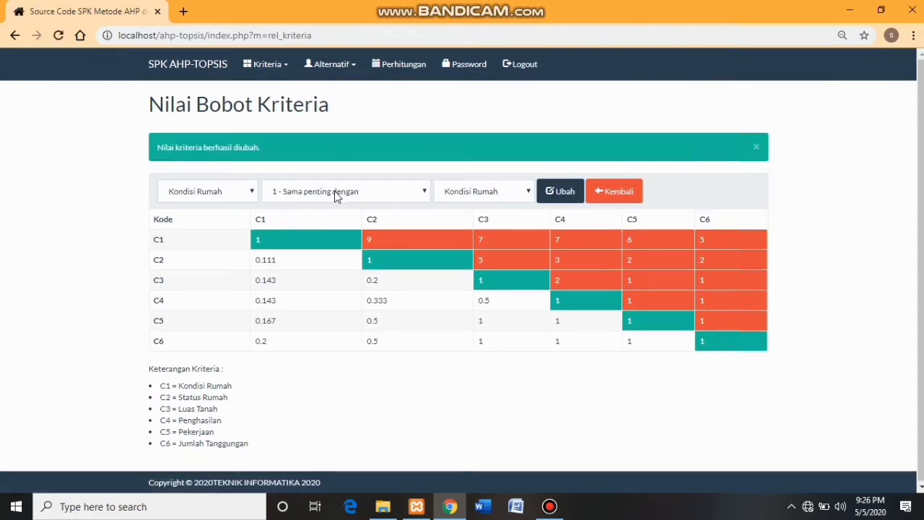
click(334, 195)
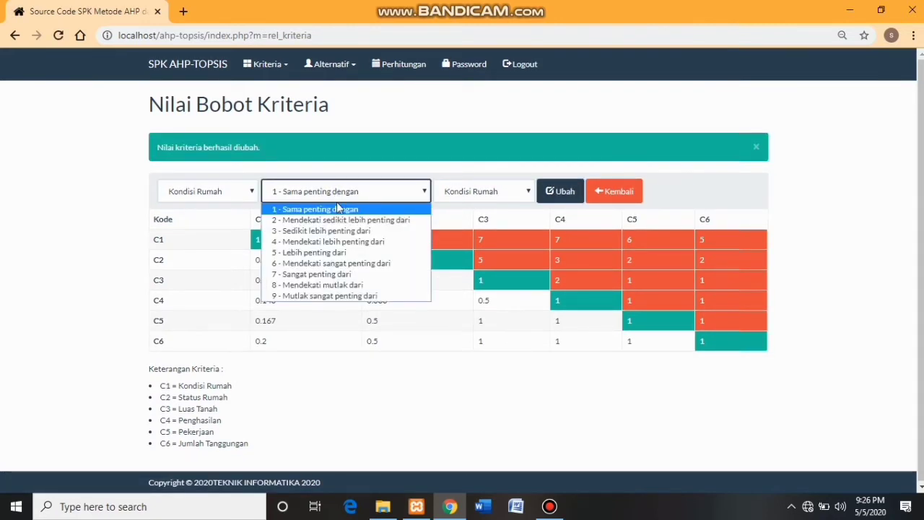
click(330, 286)
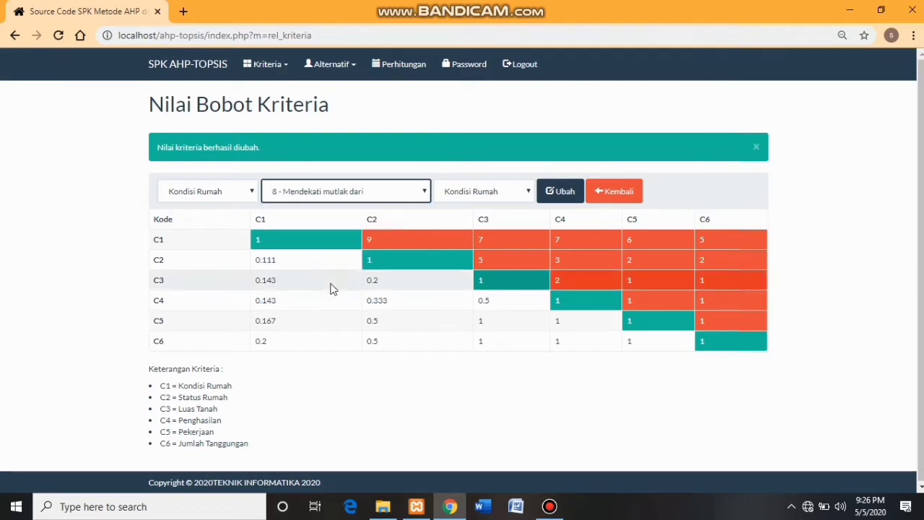
click(492, 190)
click(487, 220)
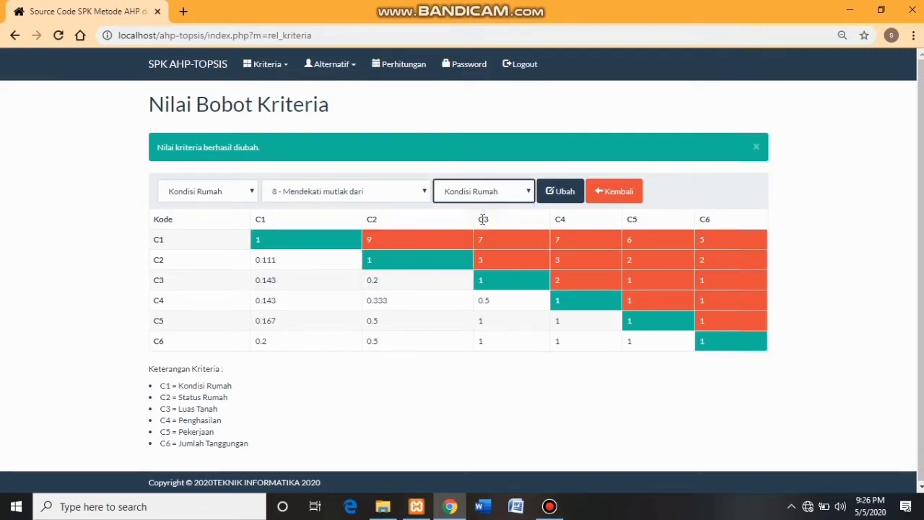
click(565, 191)
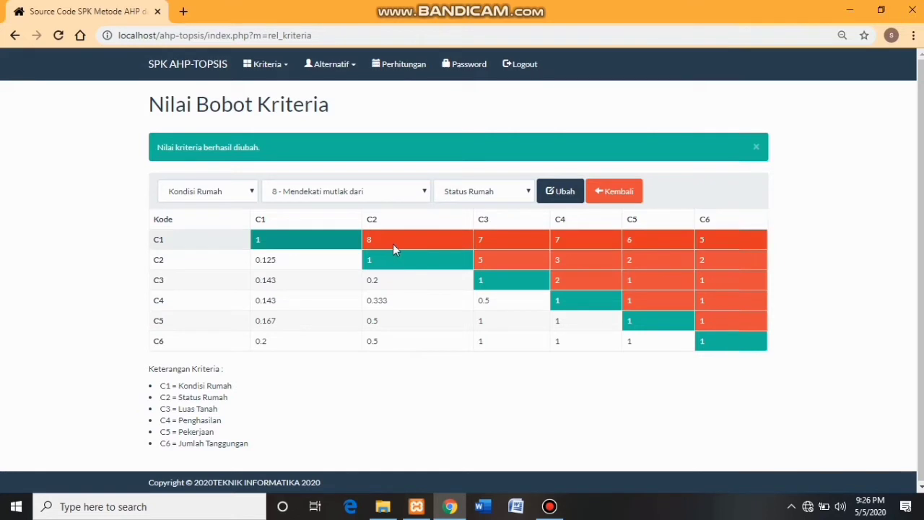
- Change the Kondisi Rumah versus Status Rumah rating back to 9 (Mutlak sangat penting dari)
click(549, 195)
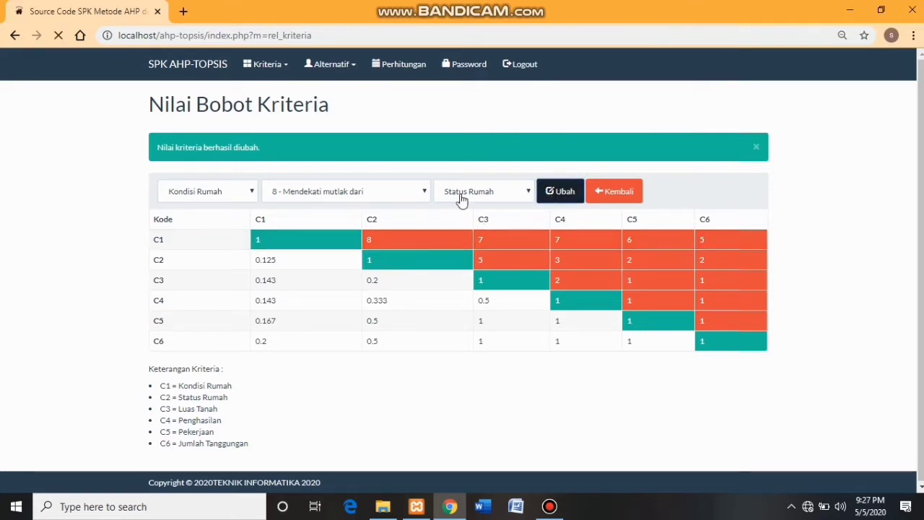
click(405, 196)
click(354, 296)
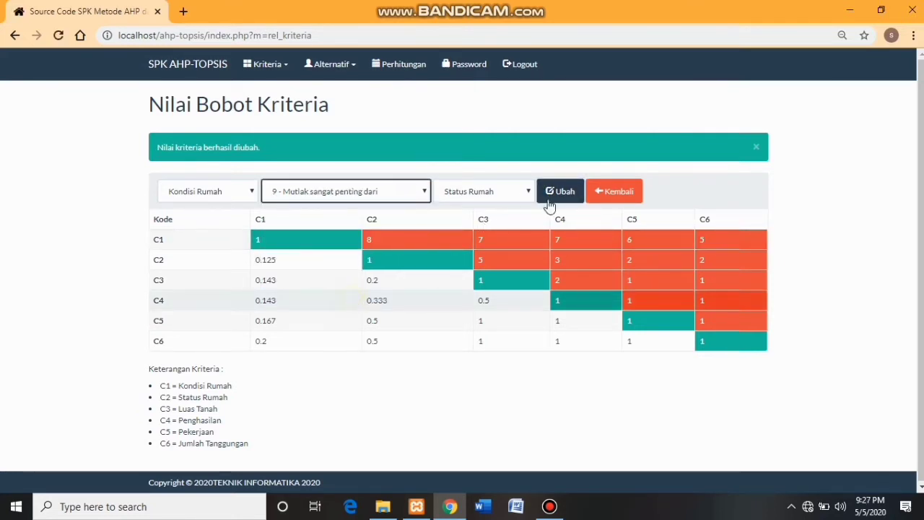
click(567, 193)
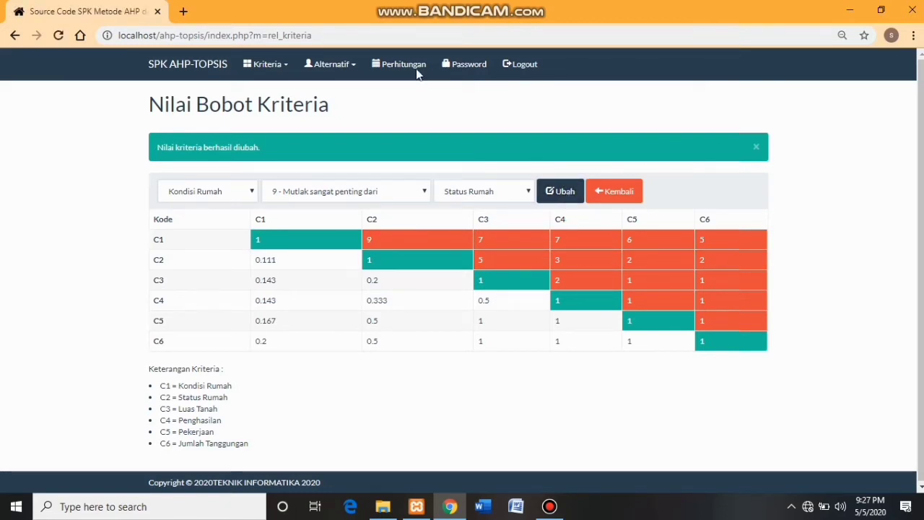
click(334, 67)
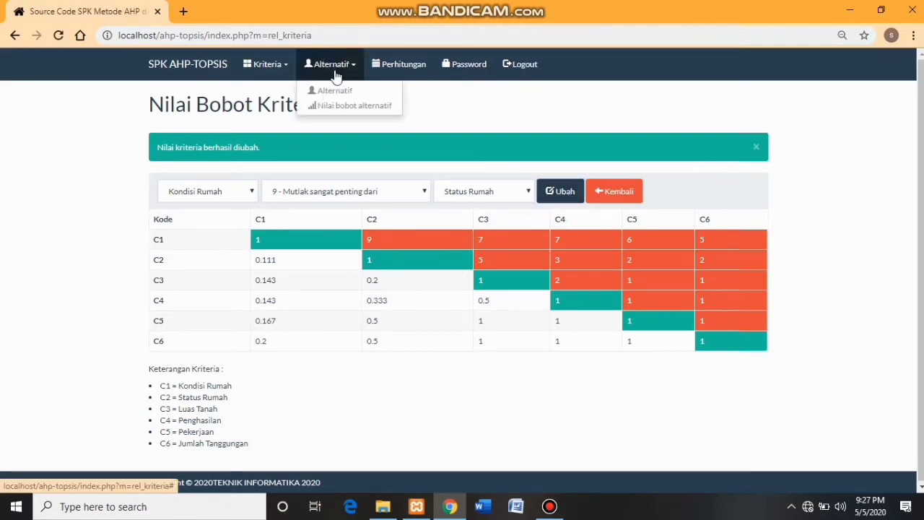
- From the Alternatif list, add an alternative with its family card number, person's name and address
click(337, 91)
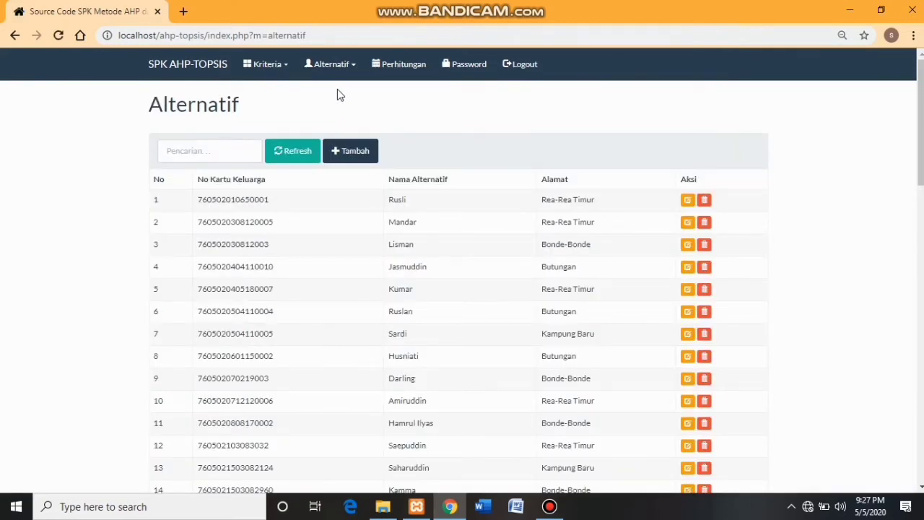
click(350, 151)
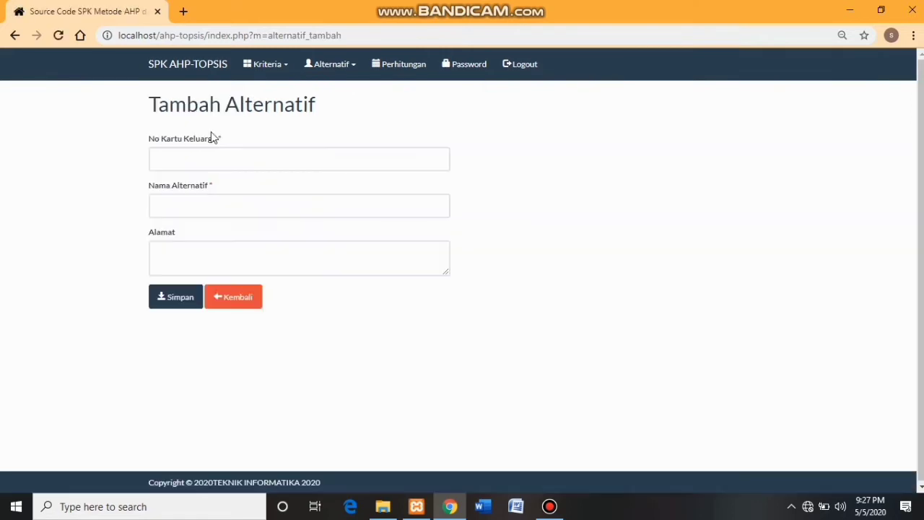
click(174, 158)
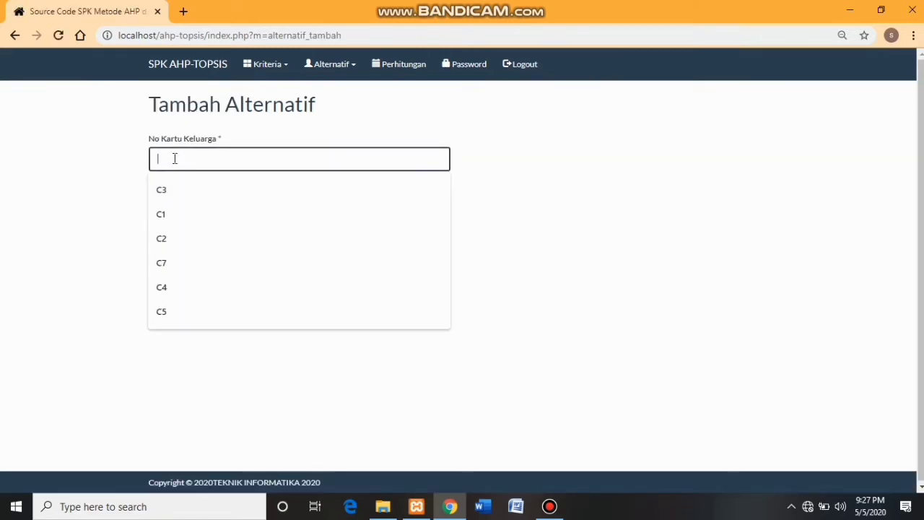
text(767888)
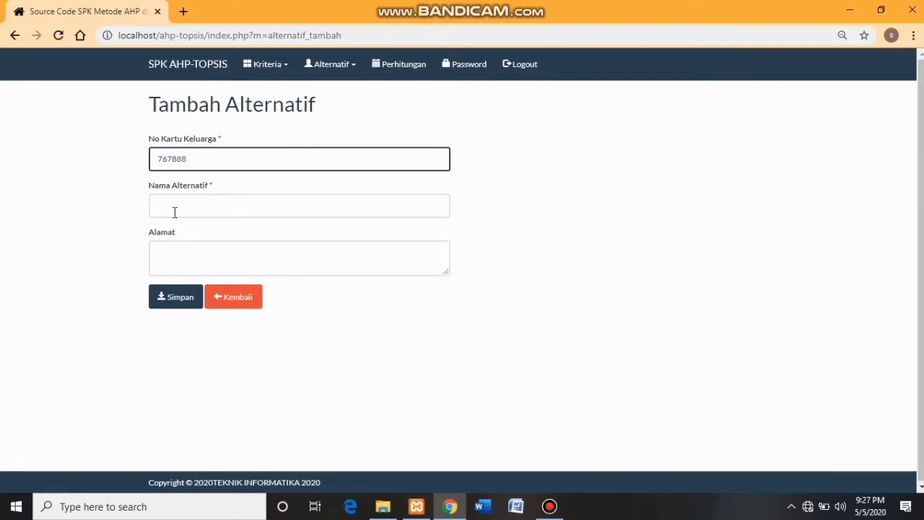
click(175, 211)
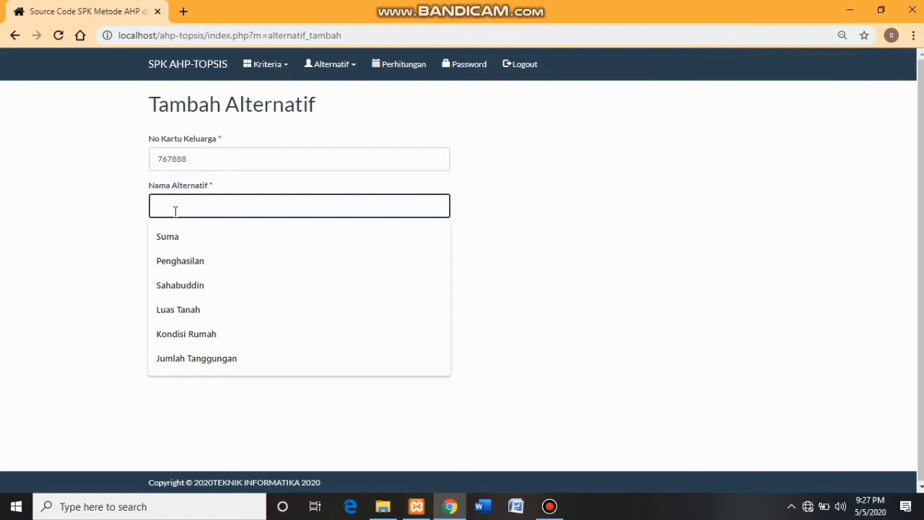
text(Nur)
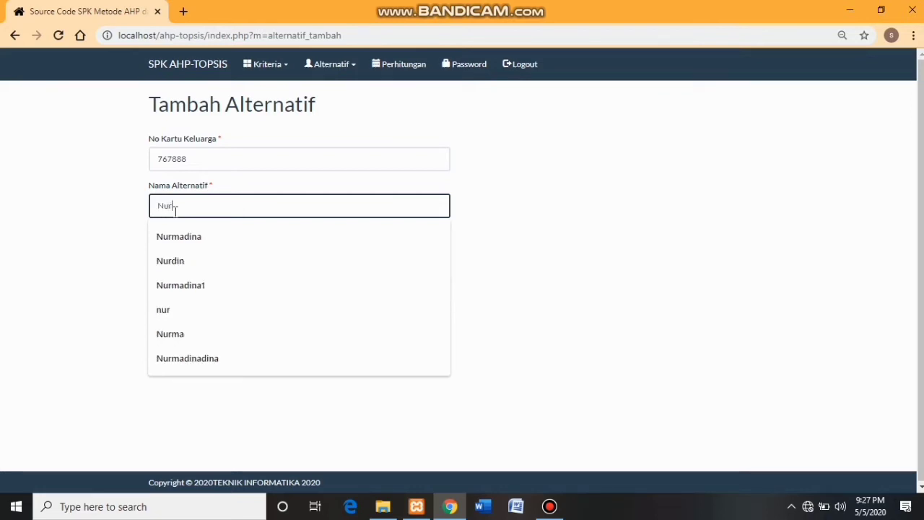
text(madina)
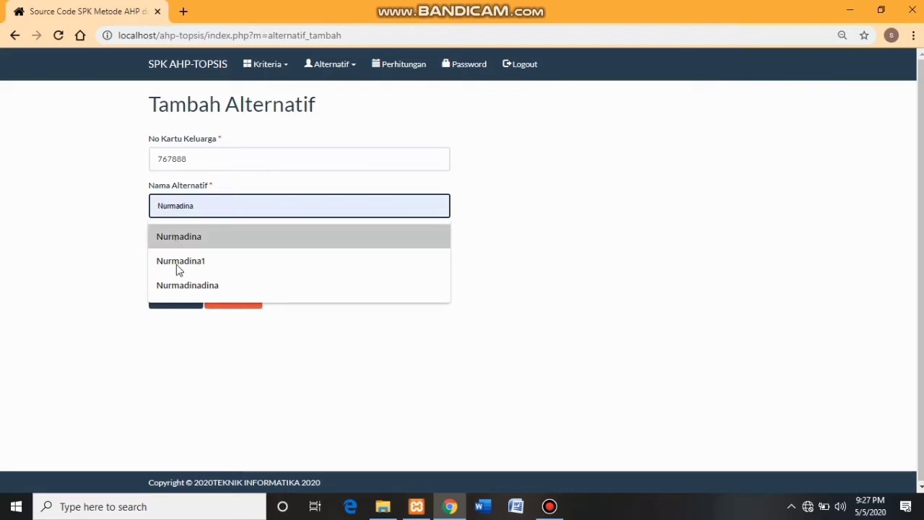
click(169, 371)
click(193, 257)
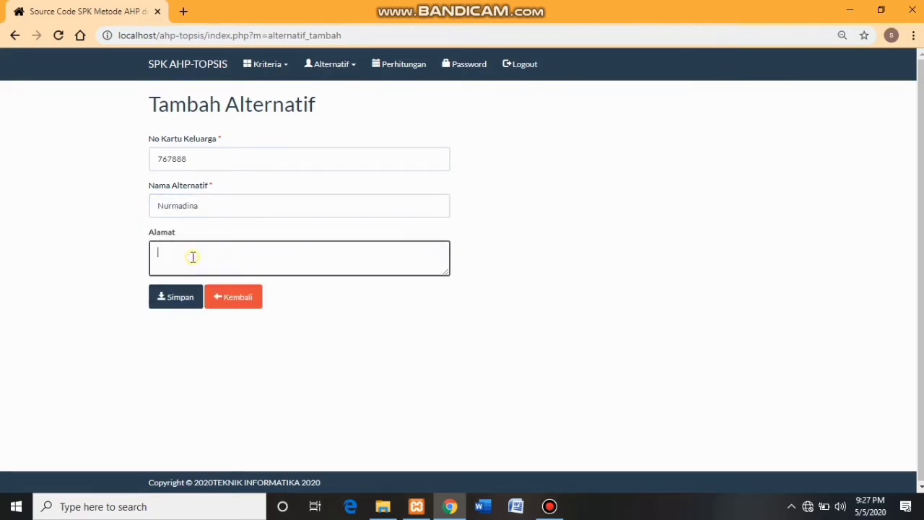
text(Luoar)
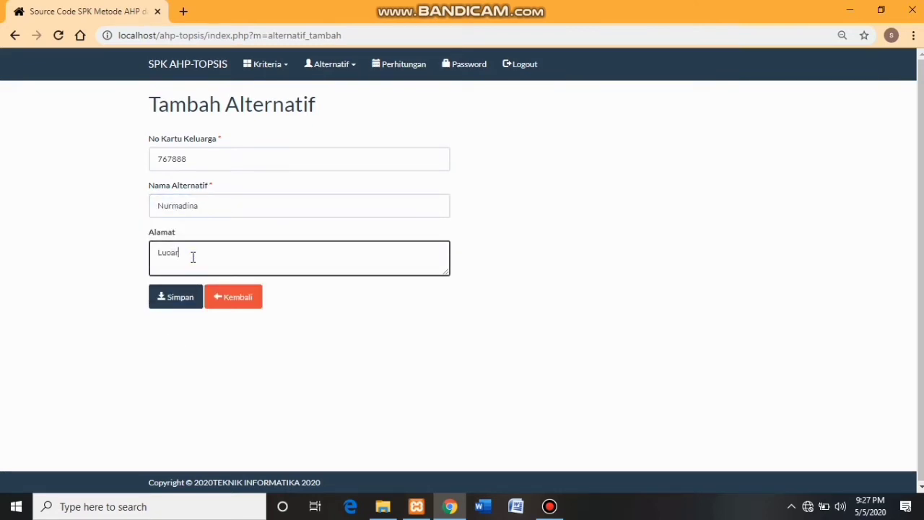
click(184, 304)
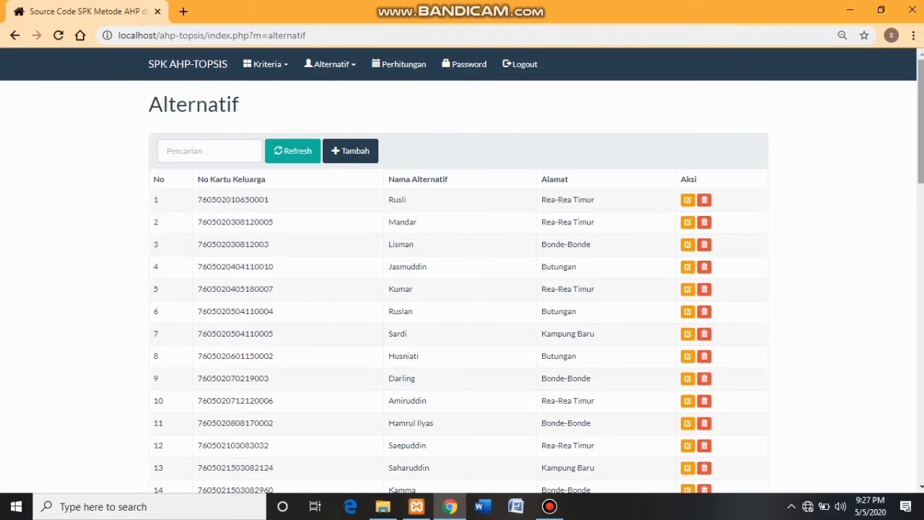
- Extend the row 58 alternative's name with extra text and save it
drag(920, 123, 920, 420)
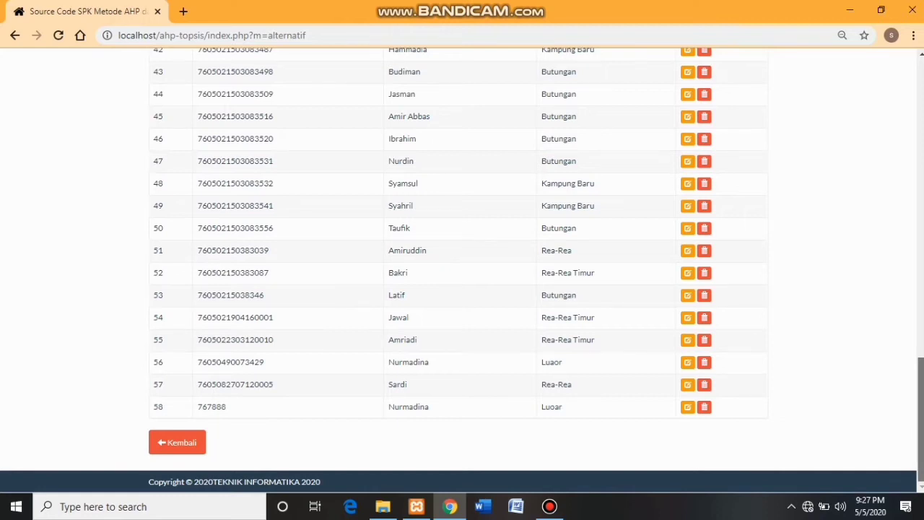
mouse_move(920, 442)
mouse_down()
mouse_move(920, 410)
mouse_move(920, 442)
mouse_up()
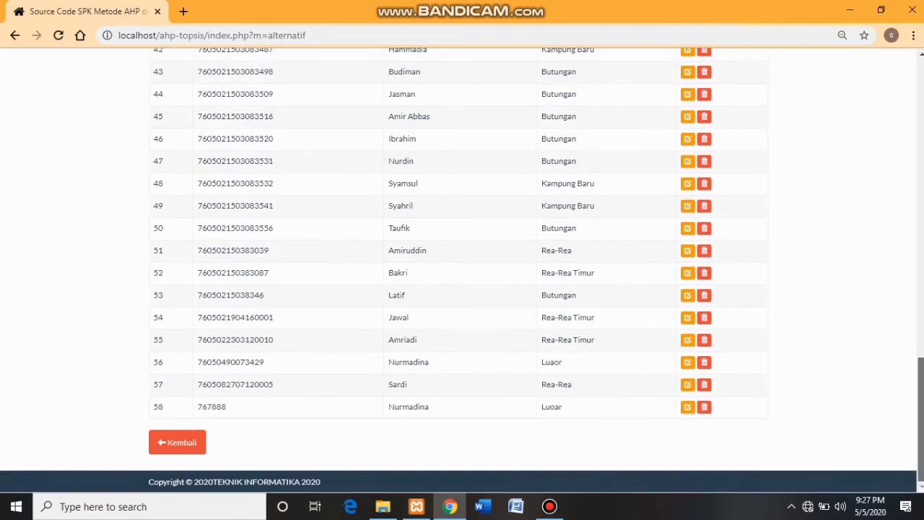
click(690, 413)
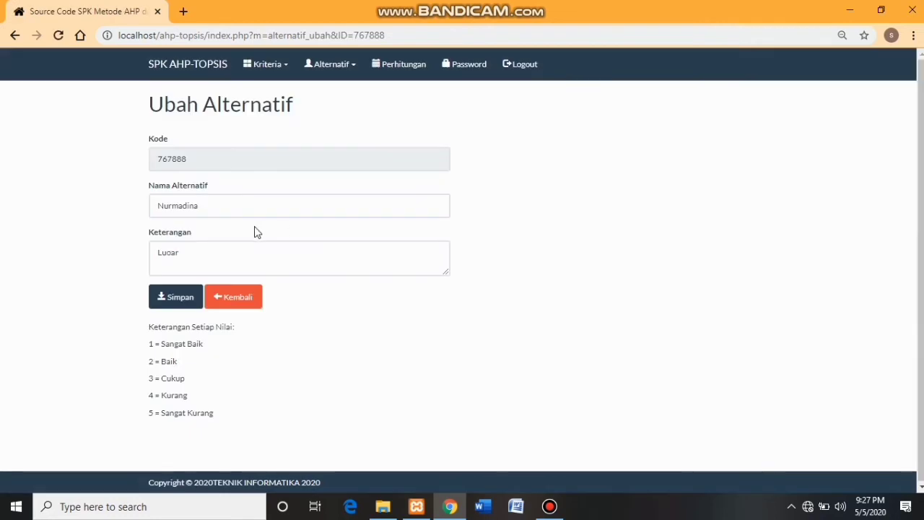
click(210, 206)
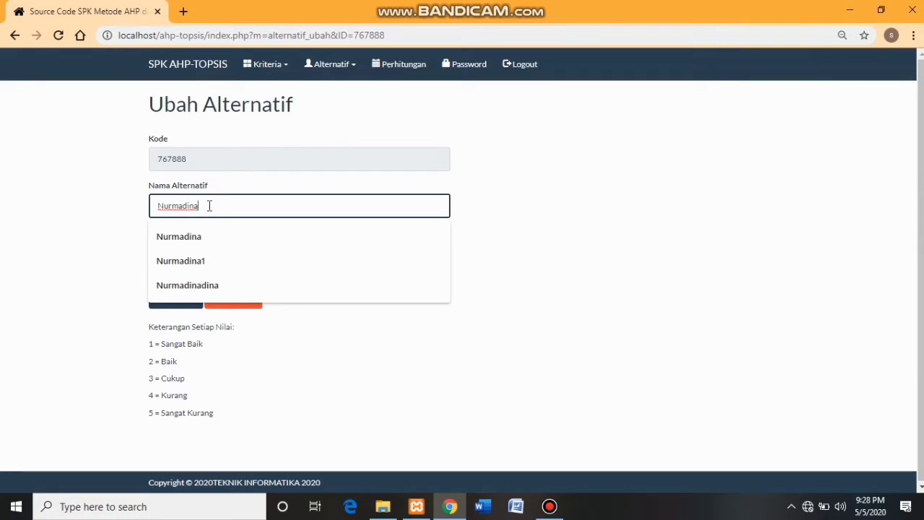
text(di)
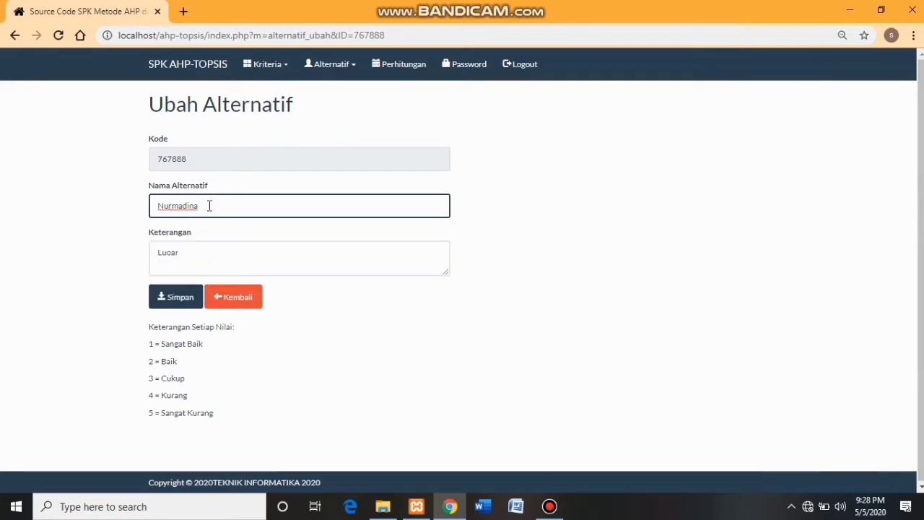
text(na)
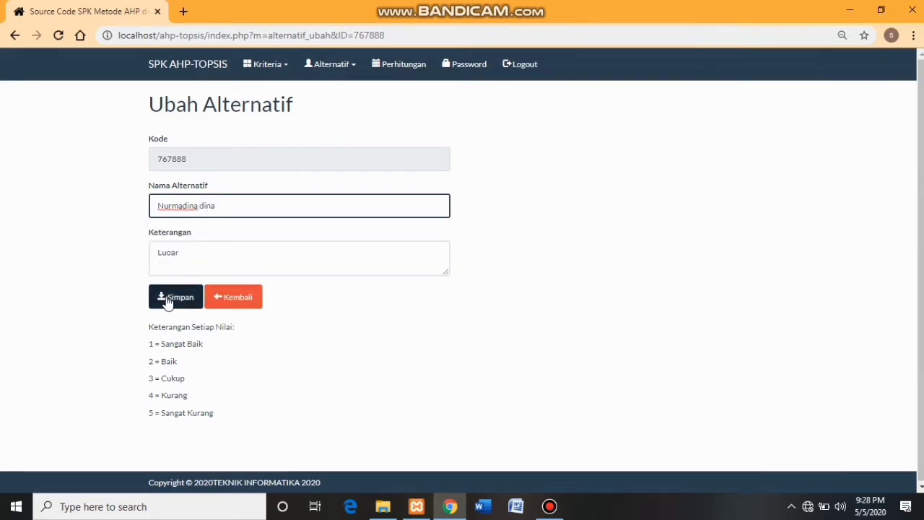
click(172, 302)
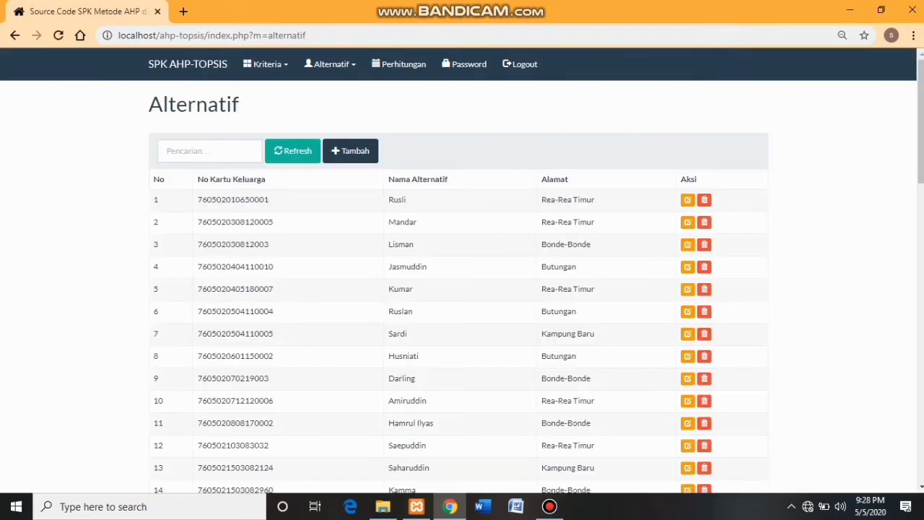
- Delete the row 58 alternative, confirming in the 'Hapus data?' prompt, and check the list ends at row 57
drag(920, 123, 920, 420)
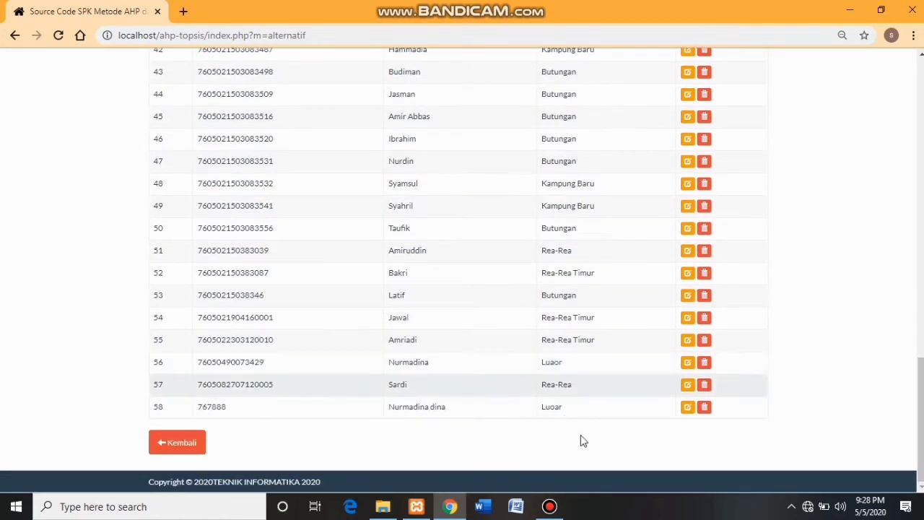
click(704, 408)
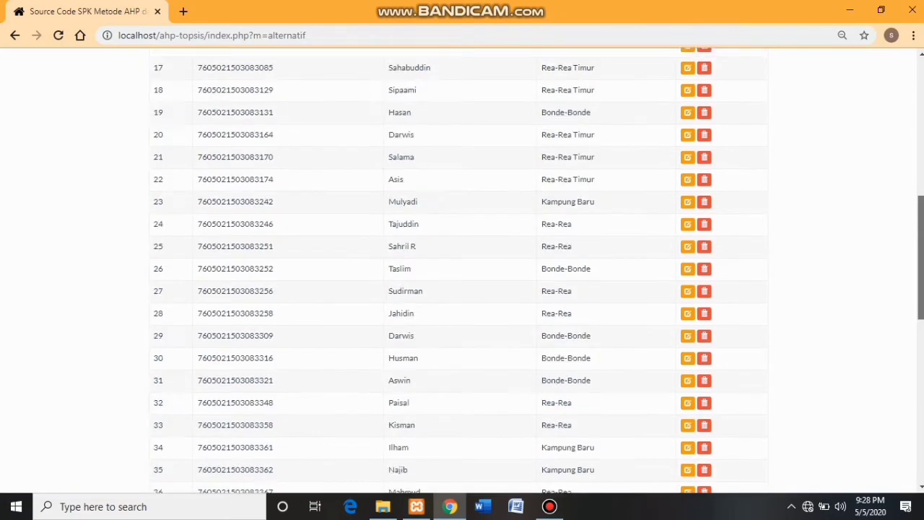
scroll(715, 412, down, 8)
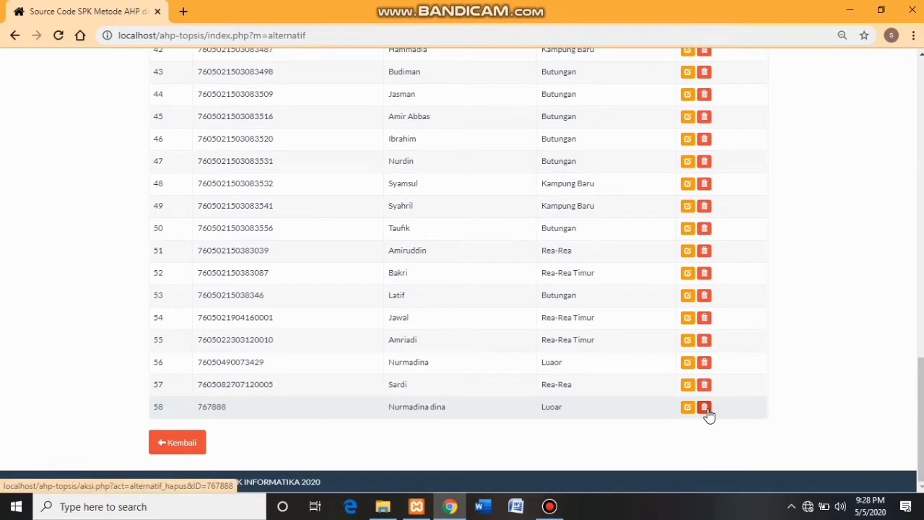
click(707, 412)
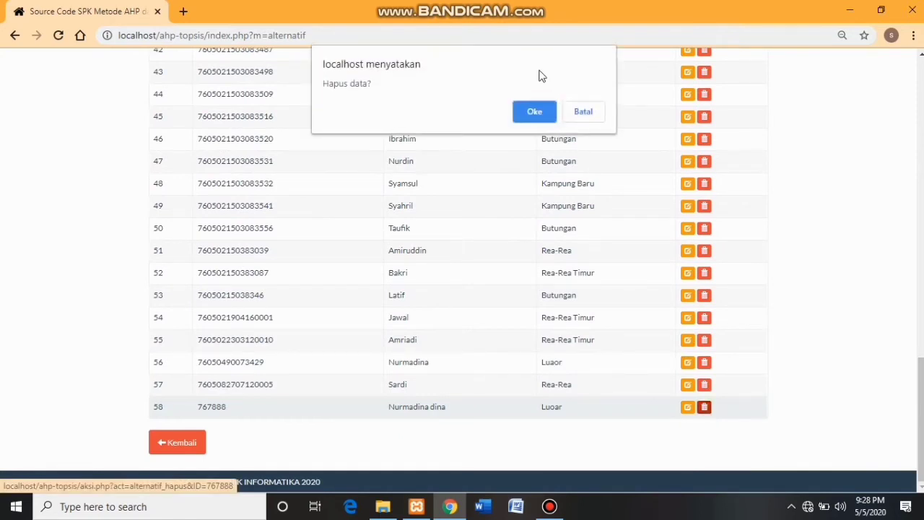
click(535, 112)
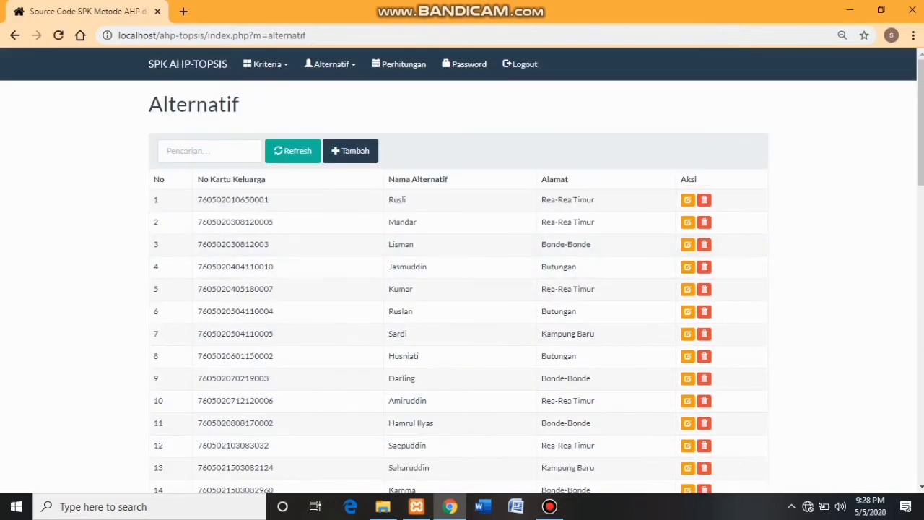
drag(921, 85, 916, 395)
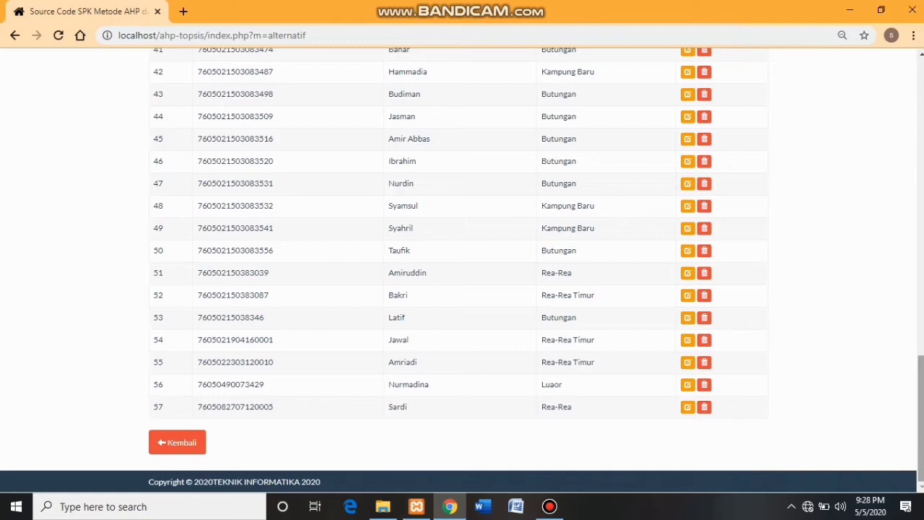
drag(921, 418, 921, 122)
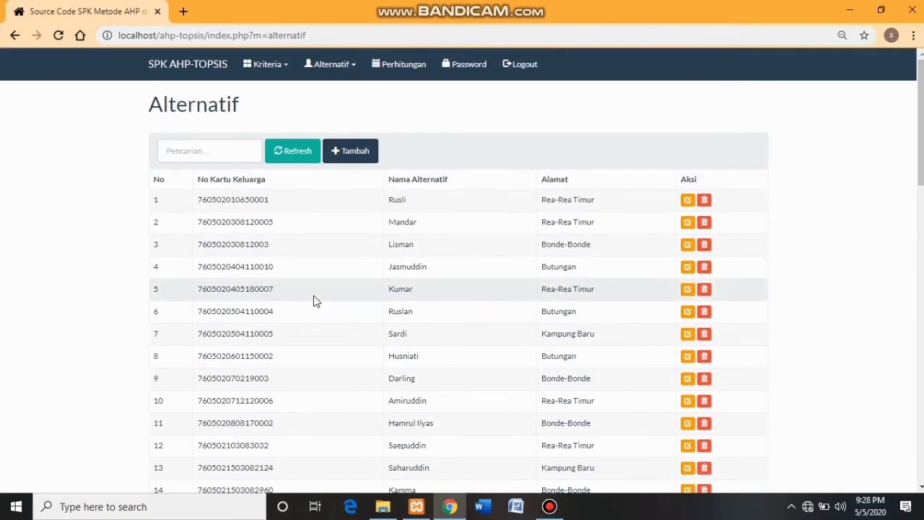
- Go to Alternatif > Nilai bobot alternatif to list each alternative's C1–C6 ratings
click(317, 64)
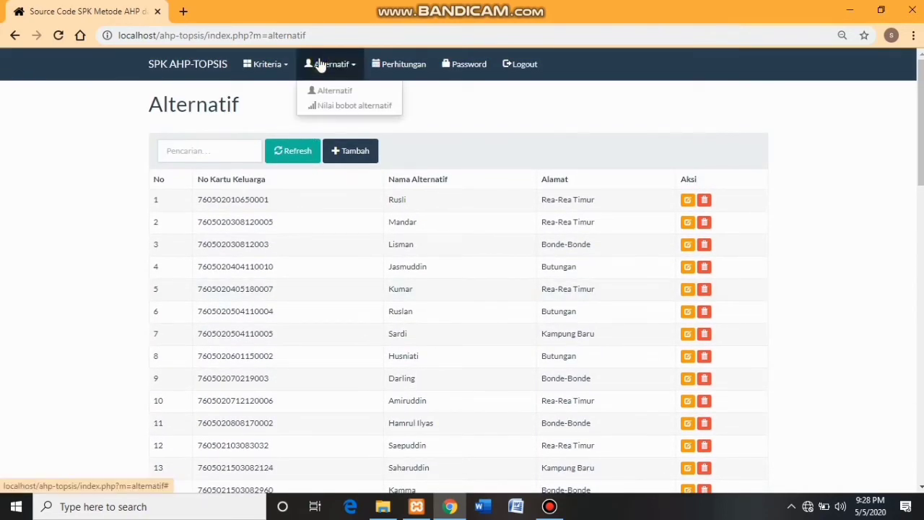
click(330, 108)
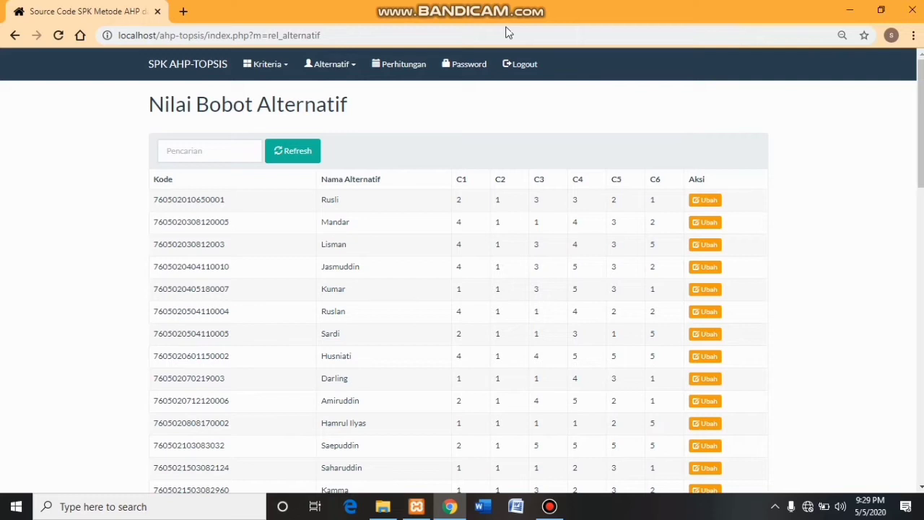
- Edit the first row's Kondisi Rumah (C1) rating, replacing 2 with 1, and save it
click(706, 201)
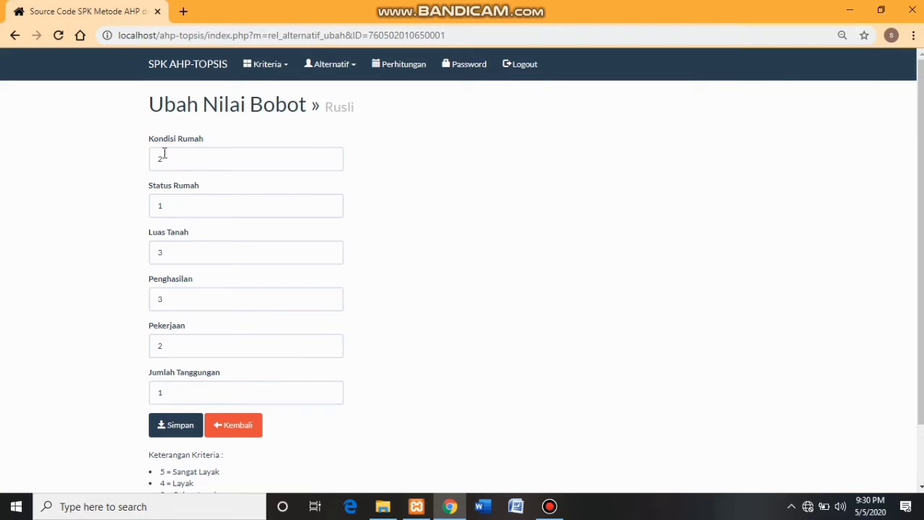
drag(165, 154, 137, 162)
text(1)
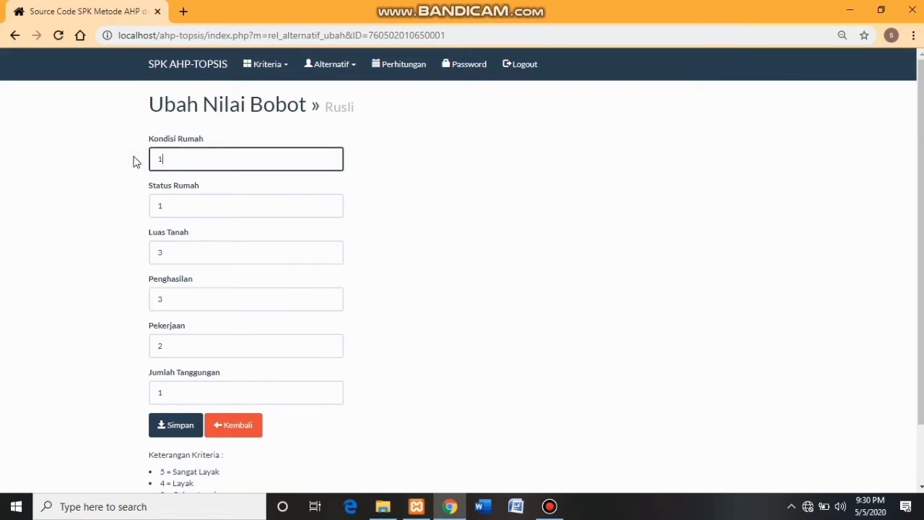
click(179, 428)
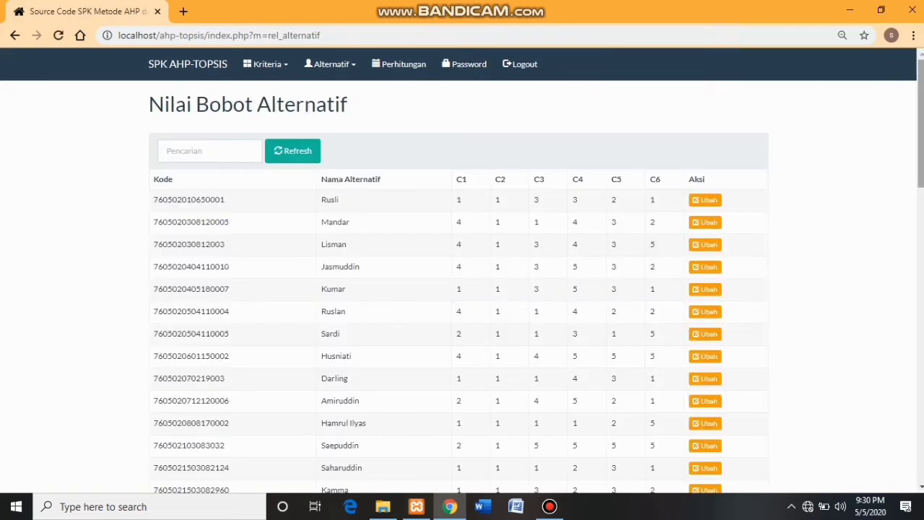
scroll(462, 267, down, 3)
scroll(462, 267, up, 3)
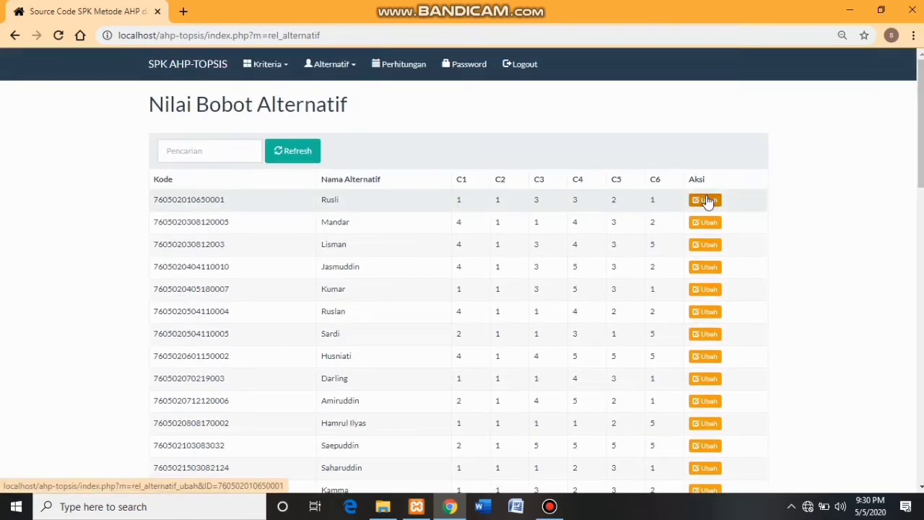
- Open Perhitungan to see the Consistency Ratio 0.066 (Konsisten) and TOPSIS results
click(400, 65)
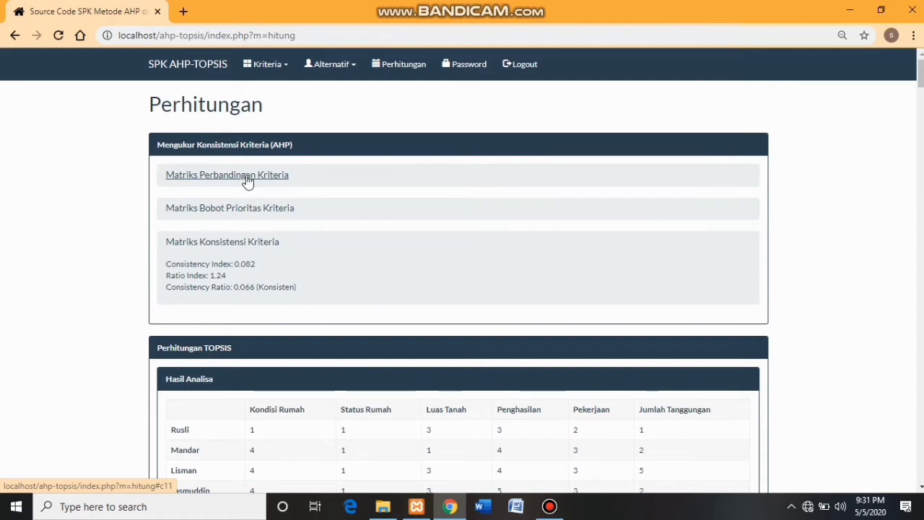
- Expand Matriks Perbandingan Kriteria and Matriks Bobot Prioritas Kriteria, showing weights like C1 0.537, C2 0.17
click(247, 177)
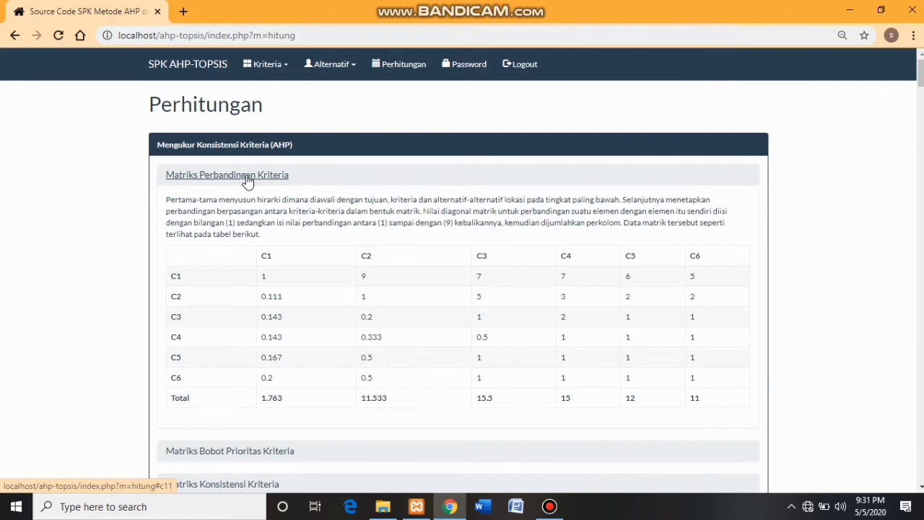
scroll(247, 181, down, 2)
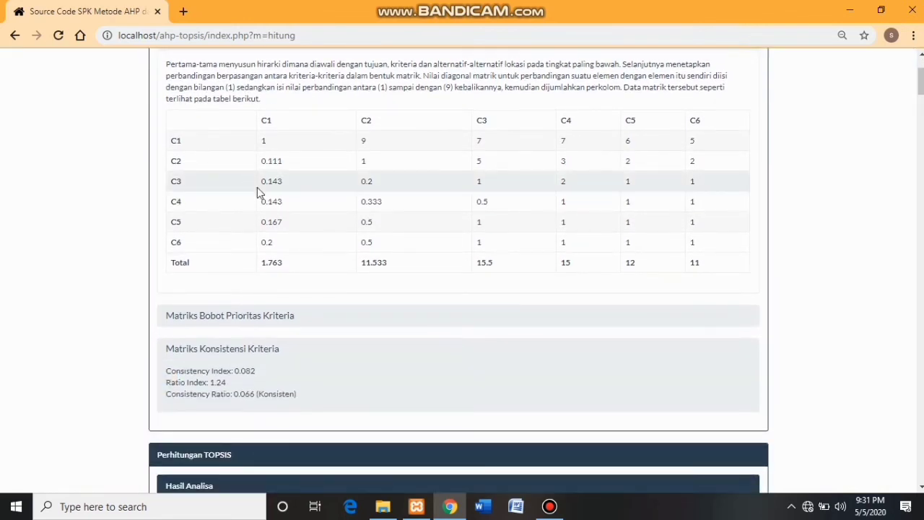
click(253, 324)
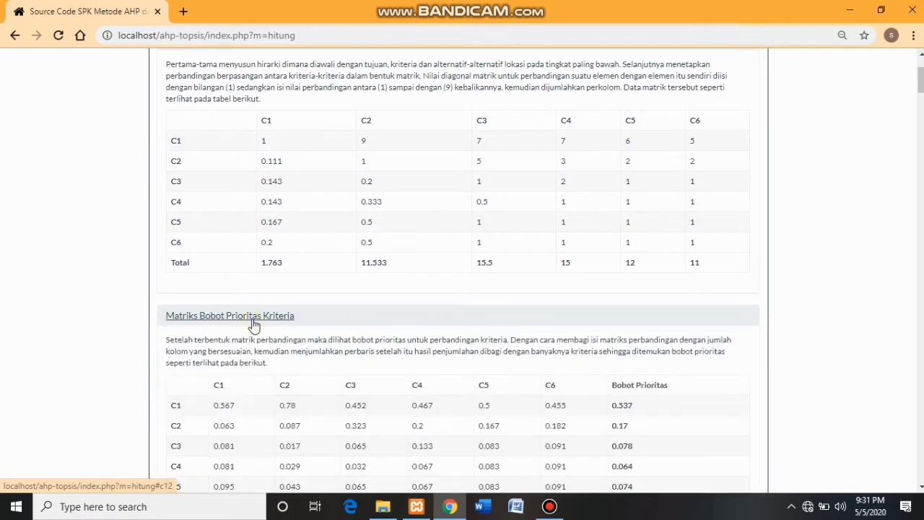
scroll(245, 332, down, 3)
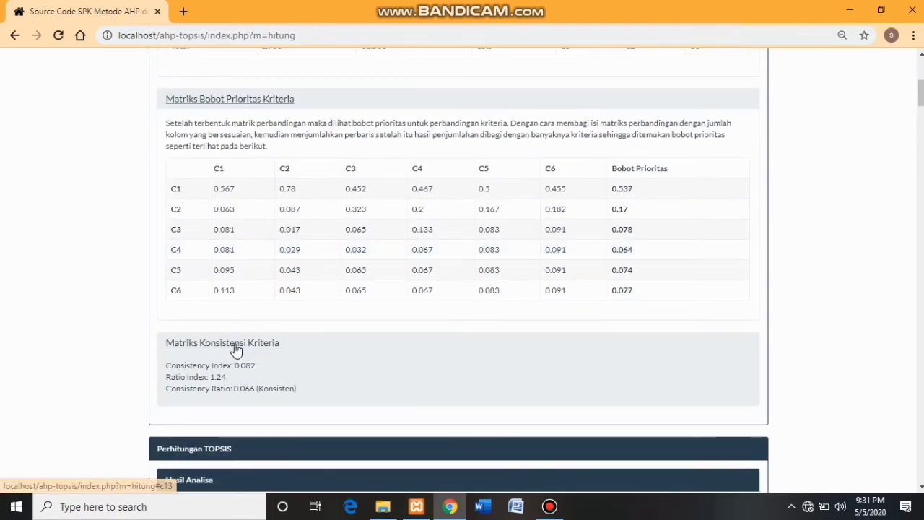
- Expand Matriks Konsistensi Kriteria to view Bobot values C1 7.252 to C6 6.304 and CI 0.082
click(235, 347)
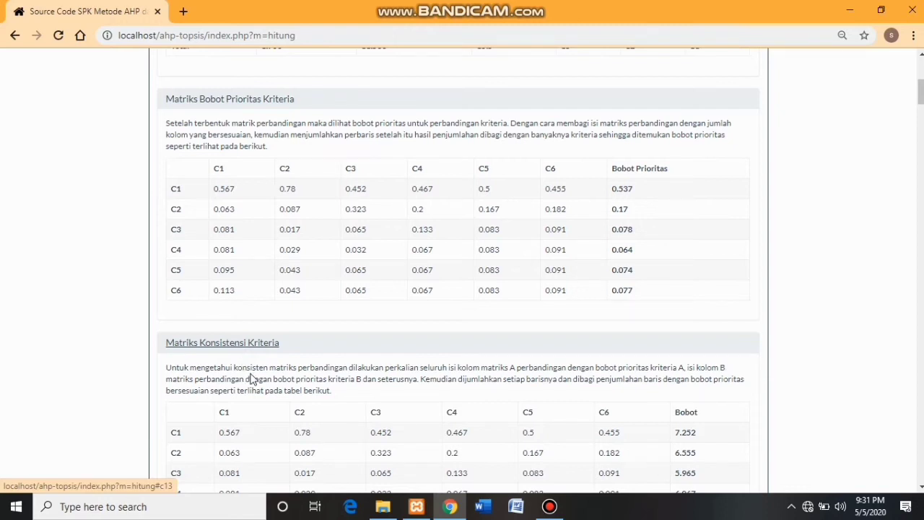
scroll(251, 378, down, 3)
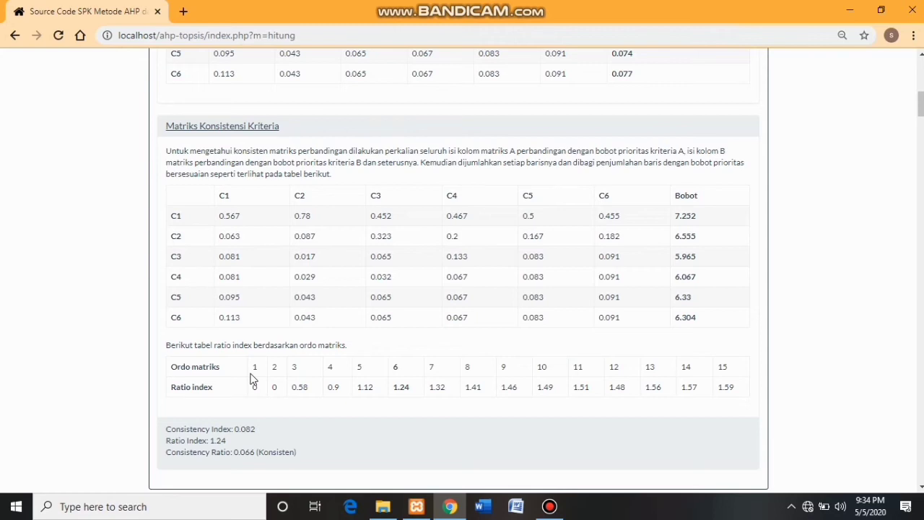
- Scroll past the 0.066 consistency ratio to the TOPSIS Hasil Analisa table
scroll(251, 378, down, 3)
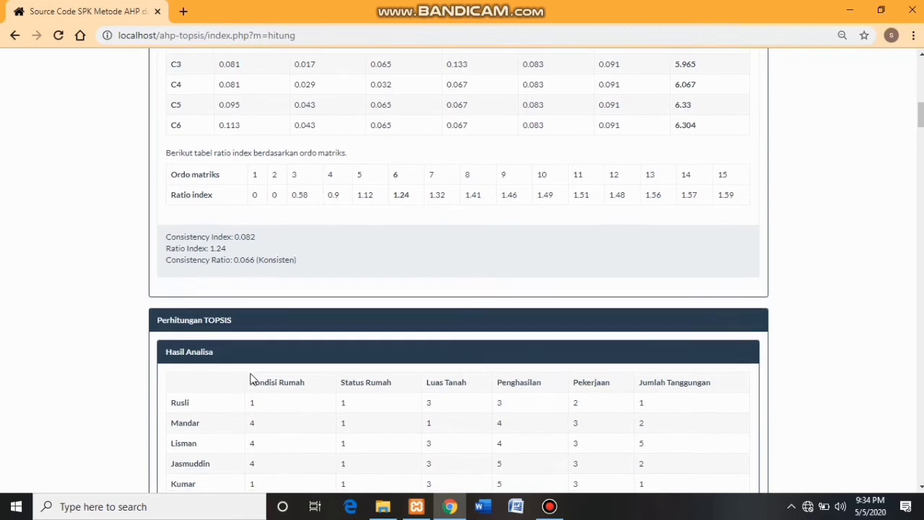
scroll(251, 379, down, 2)
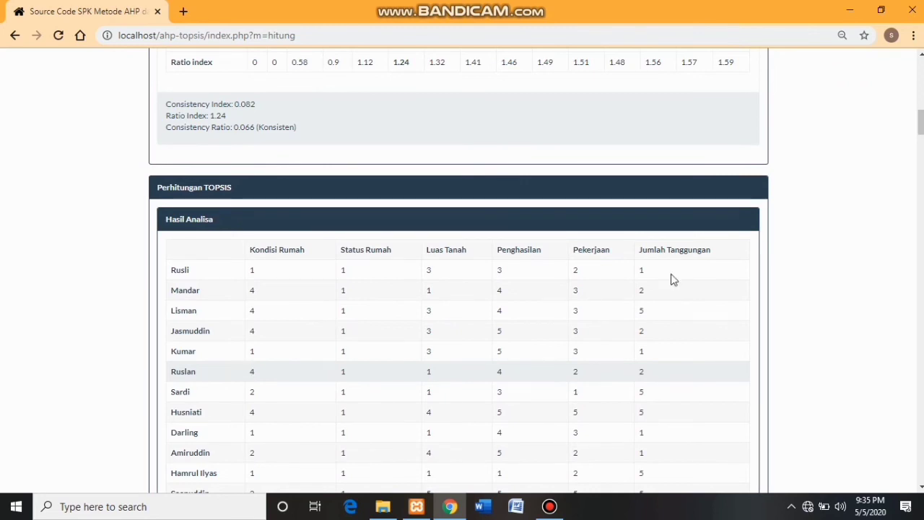
- Scroll past Normalisasi and Normalisasi Terbobot to the ideal solutions and preference distances
drag(921, 119, 921, 191)
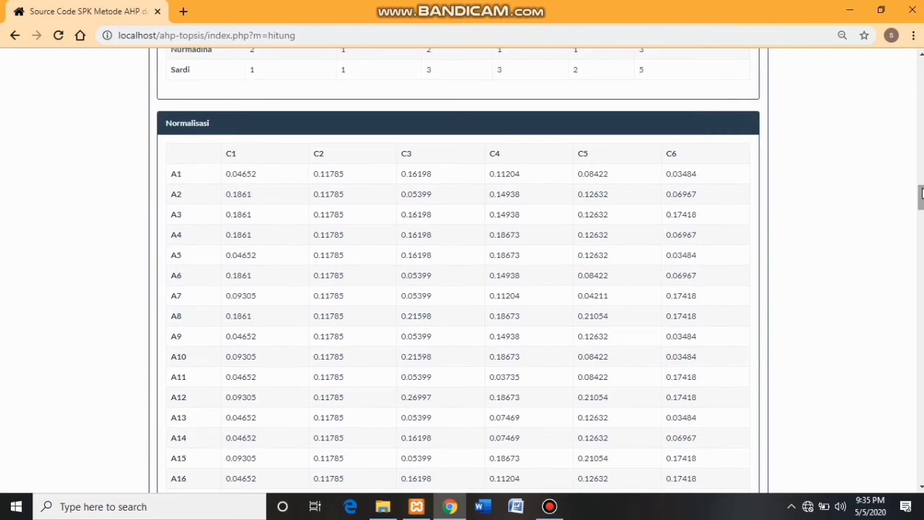
drag(921, 192, 921, 336)
scroll(921, 263, up, 1)
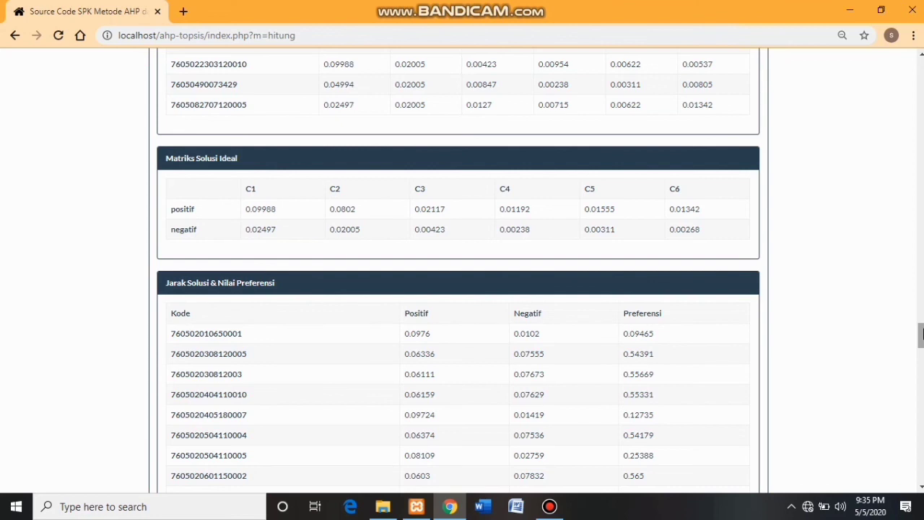
- Scroll through Jarak Solusi and the Perangkingan table of preference values and ranks
scroll(921, 333, down, 2)
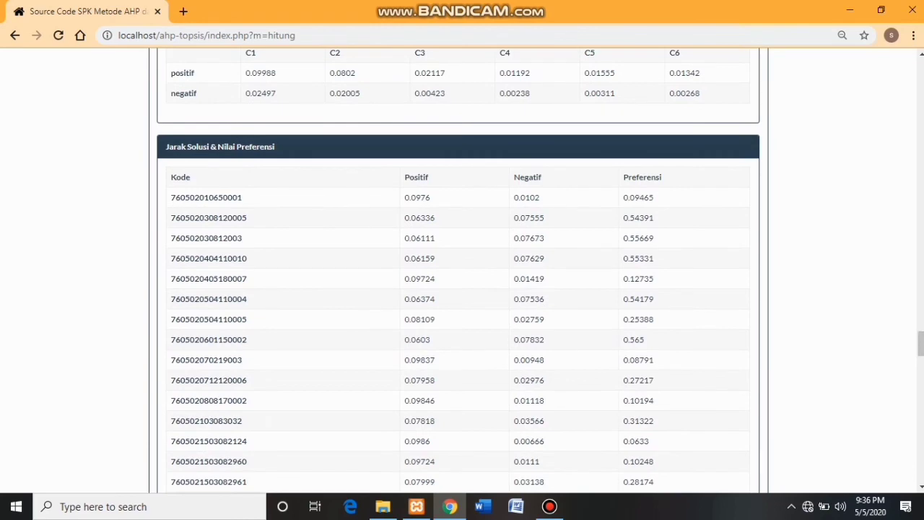
scroll(921, 343, down, 5)
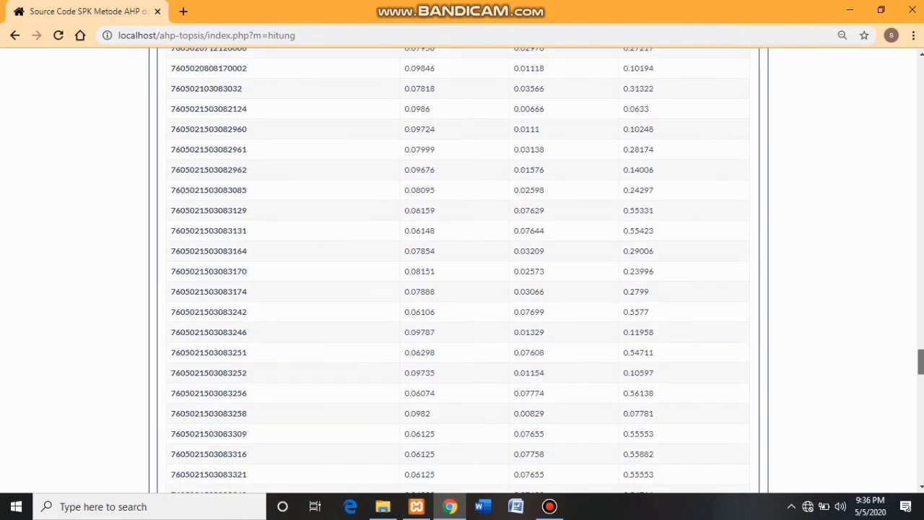
scroll(462, 270, up, 4)
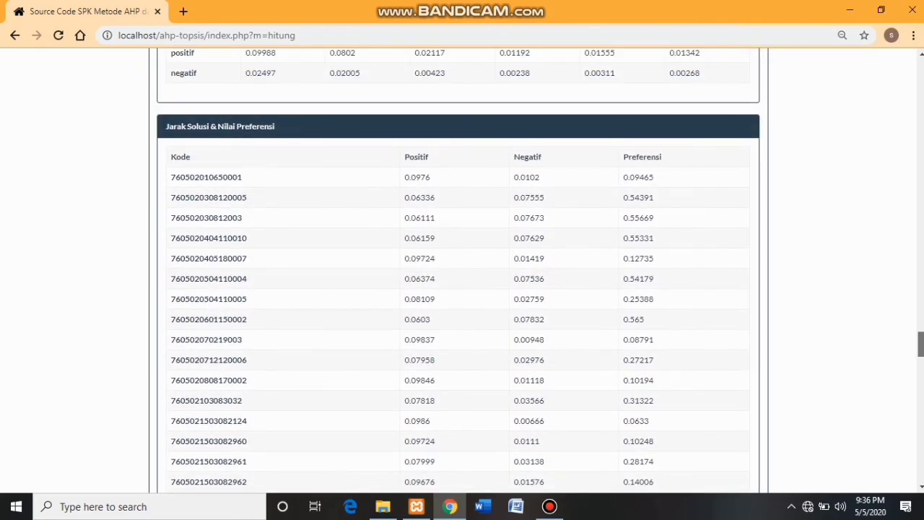
scroll(462, 271, down, 20)
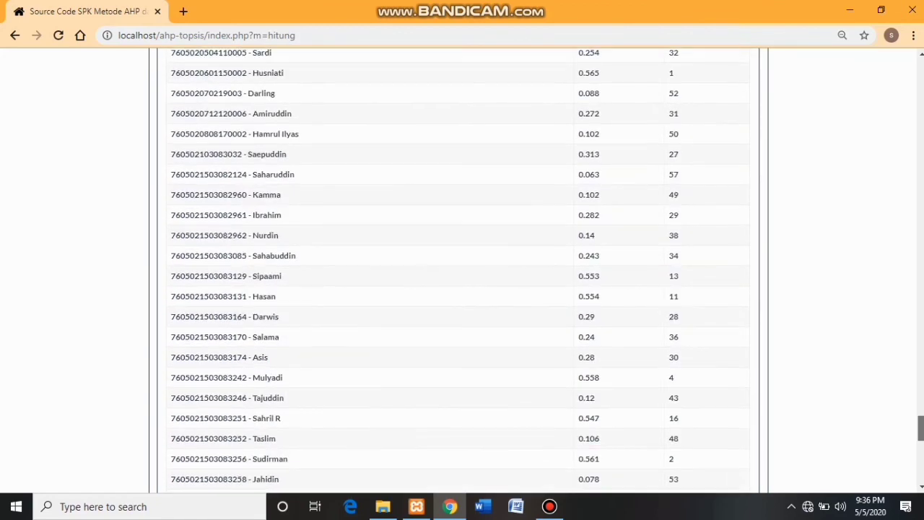
scroll(462, 271, down, 4)
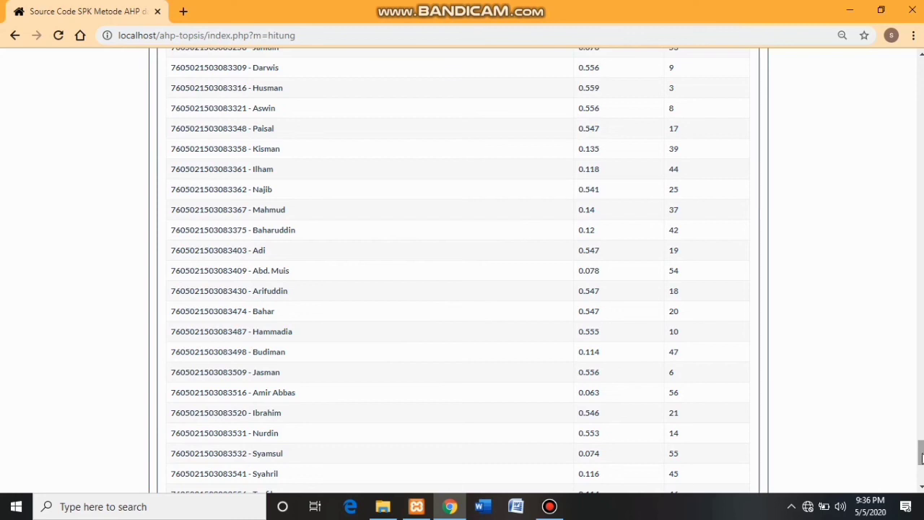
scroll(921, 456, up, 3)
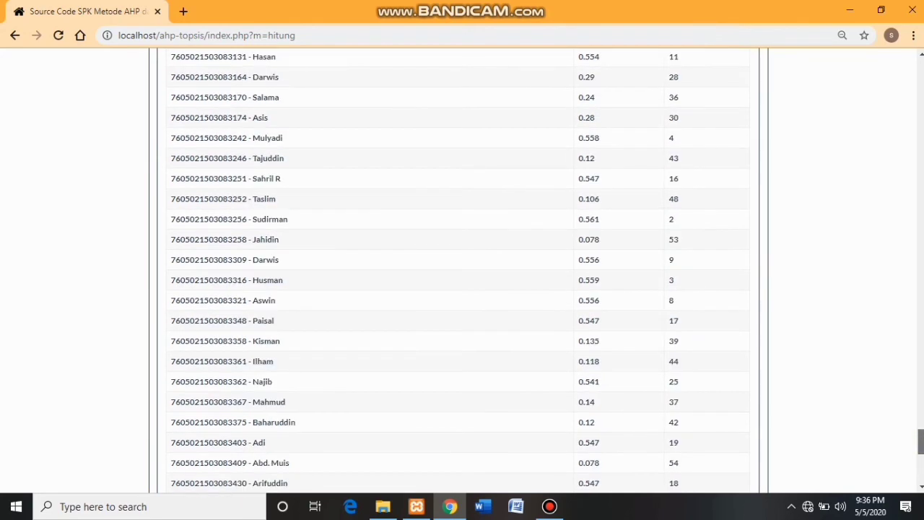
scroll(921, 444, up, 6)
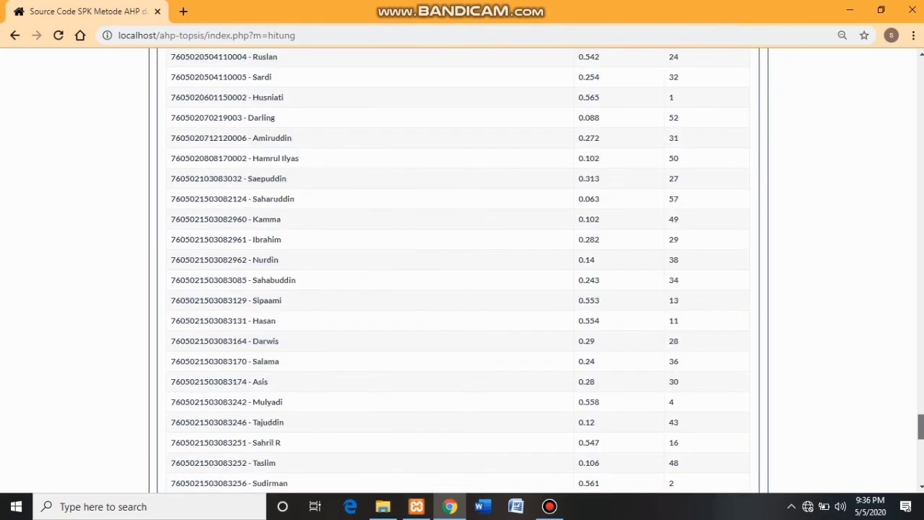
scroll(921, 426, up, 1)
scroll(922, 426, down, 3)
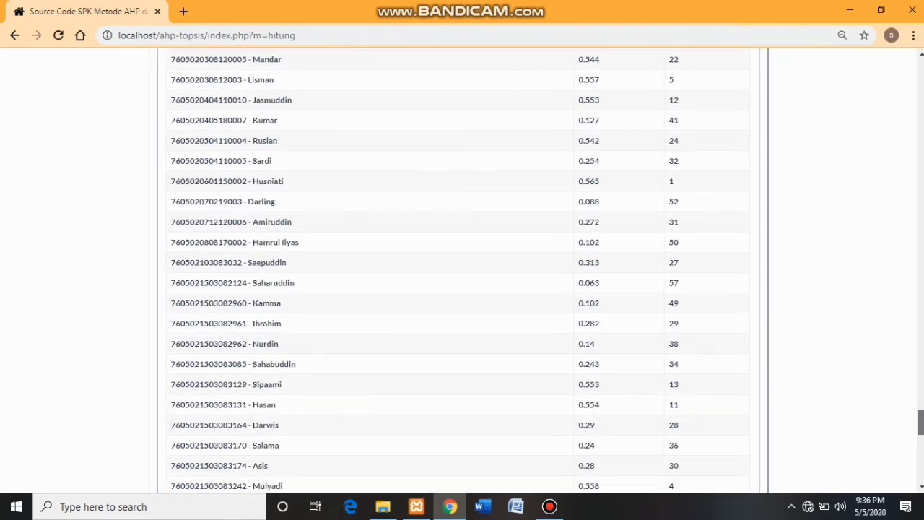
- Return to the top of the Perhitungan page
mouse_move(922, 431)
mouse_down()
mouse_move(922, 466)
mouse_move(922, 425)
mouse_up()
drag(922, 423, 922, 434)
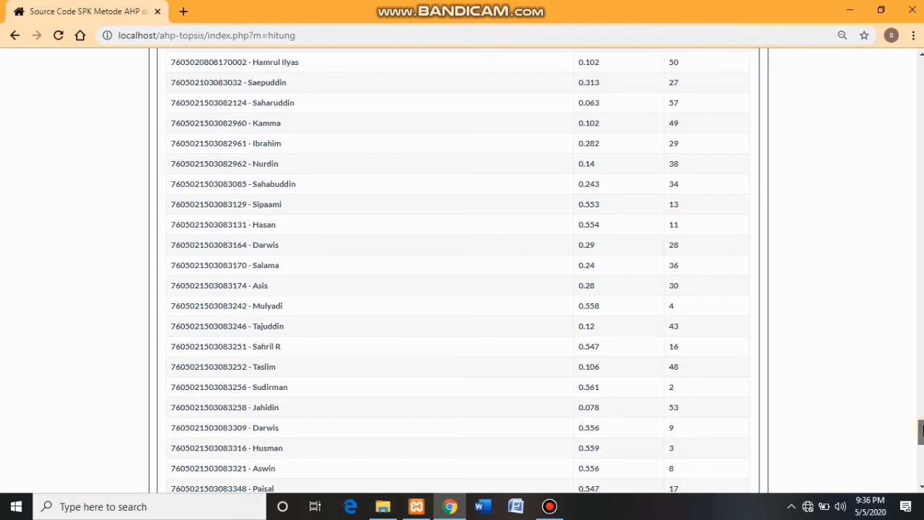
drag(922, 431, 920, 54)
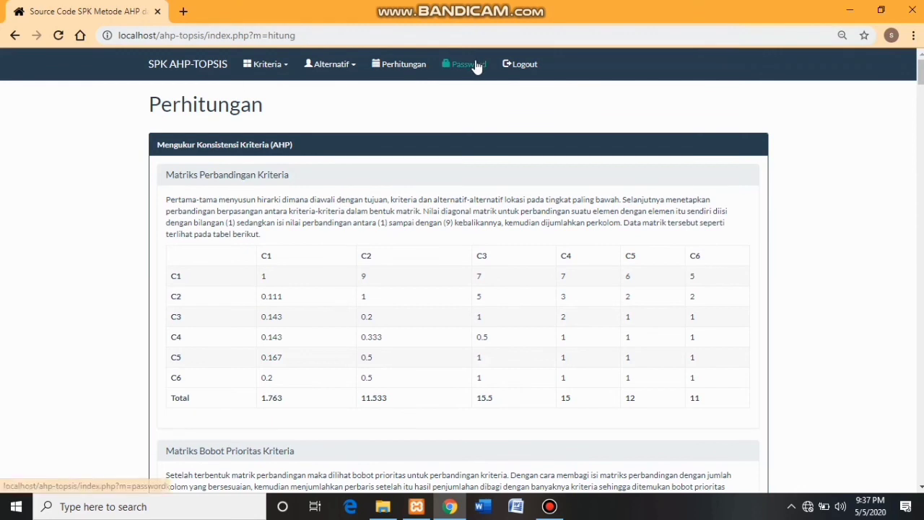
- On the Password page, enter the current admin password in Password Lama
click(476, 67)
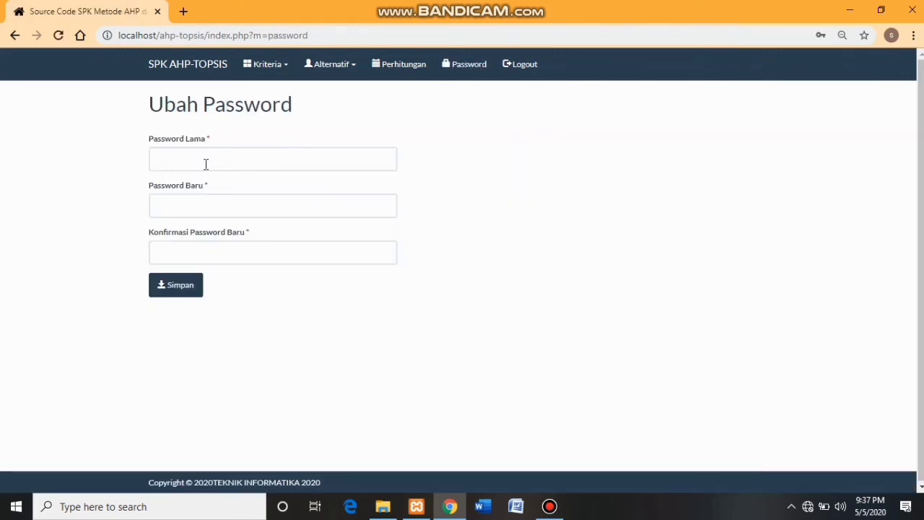
click(184, 159)
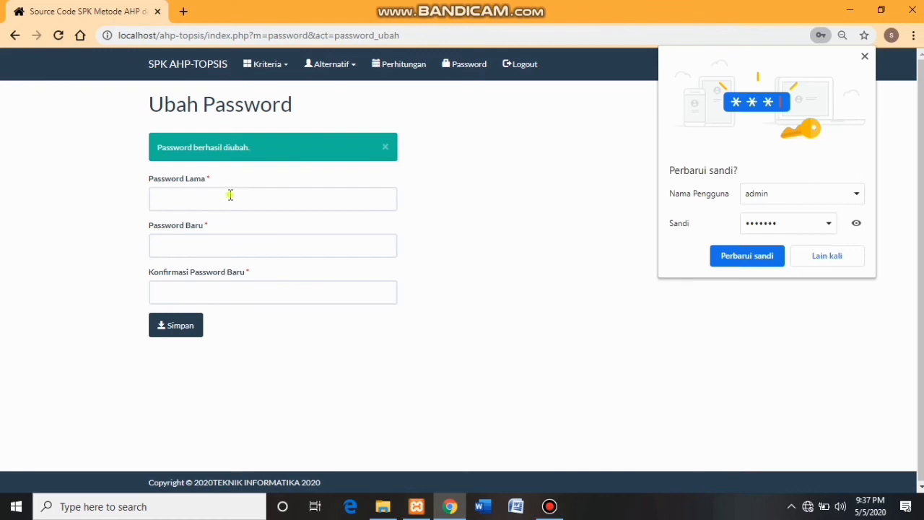
click(230, 195)
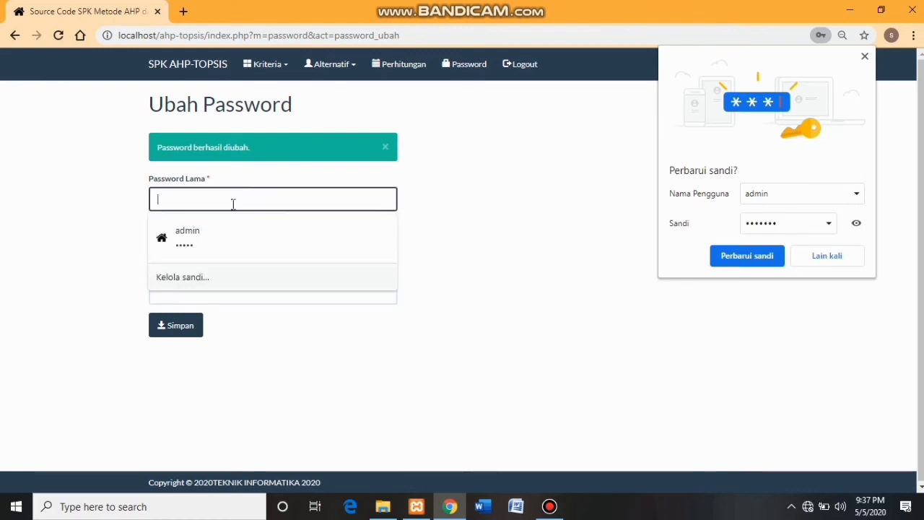
text(•••)
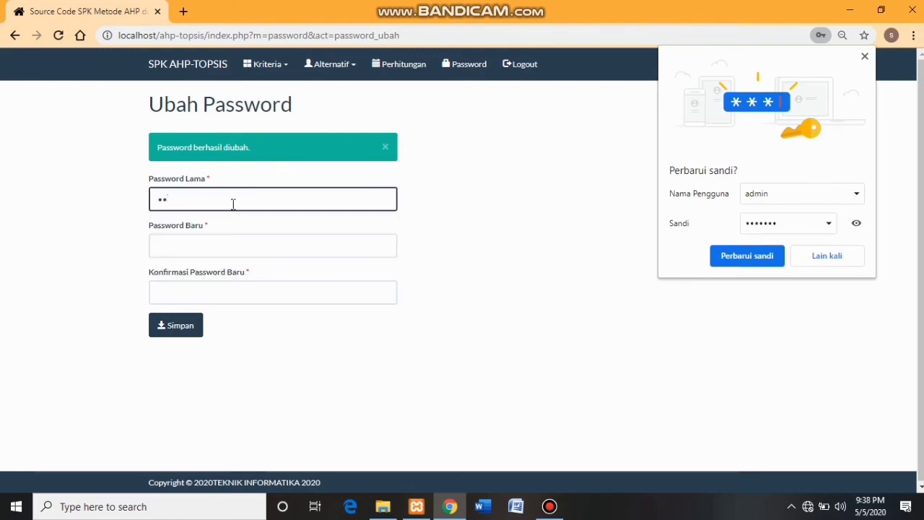
key(BackSpace)
key(BackSpace)
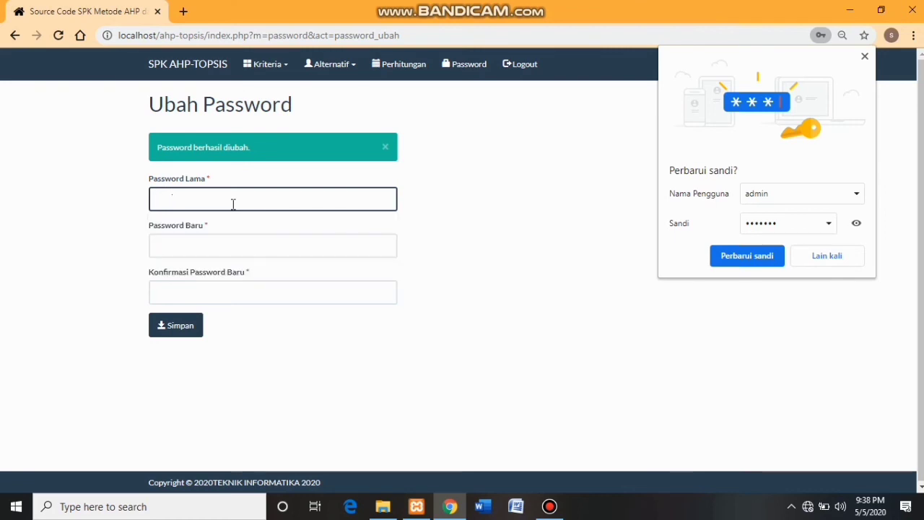
text(•••••••)
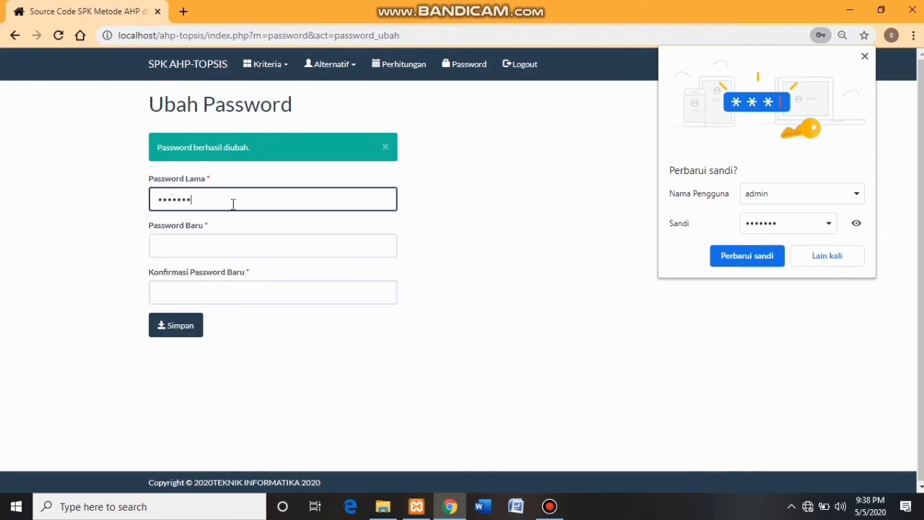
- Enter and confirm the new password, save it, and dismiss Chrome's Perbarui sandi prompt
click(214, 242)
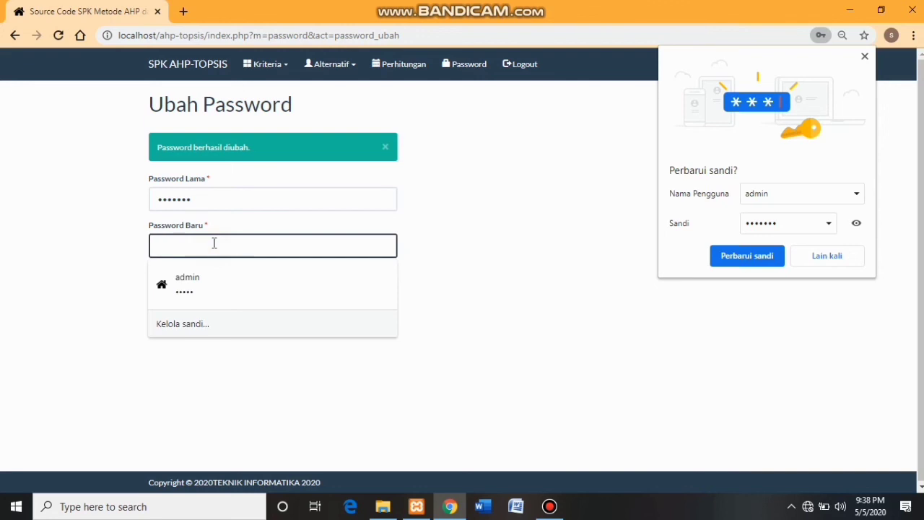
text(••••••••)
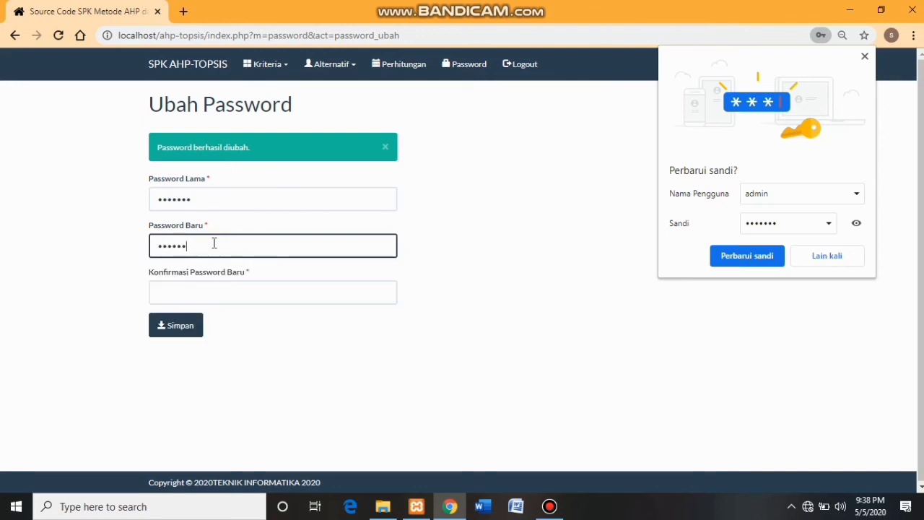
click(213, 291)
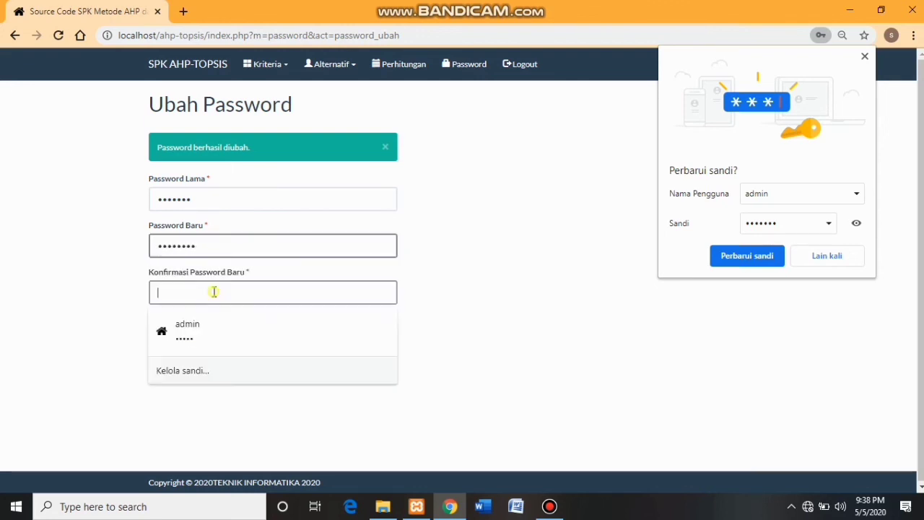
text(••••••••)
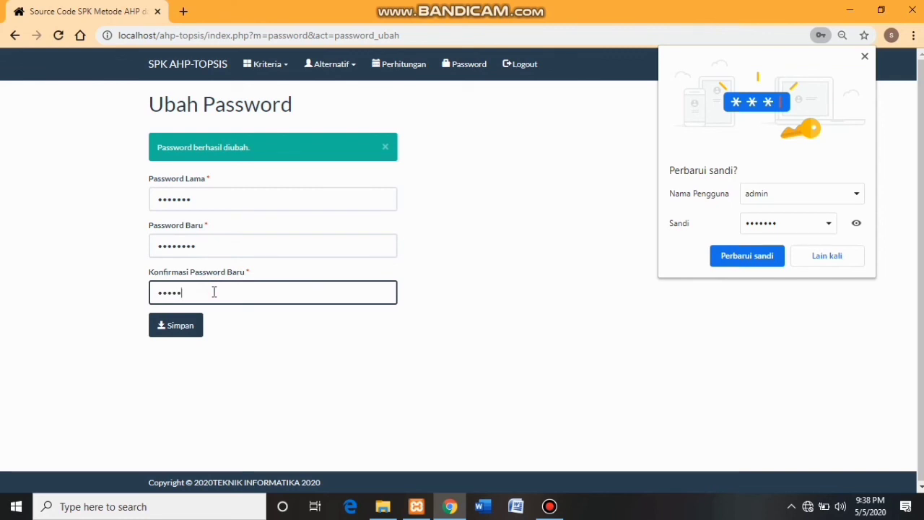
click(177, 326)
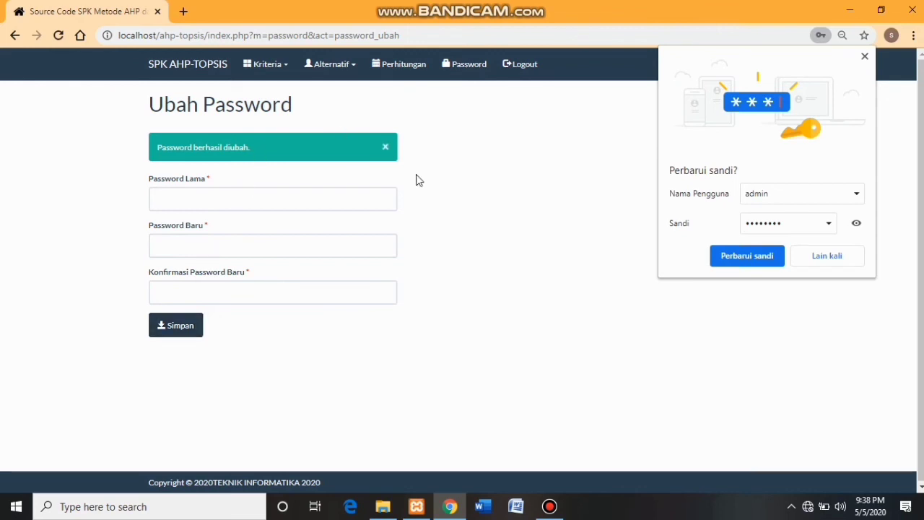
click(864, 58)
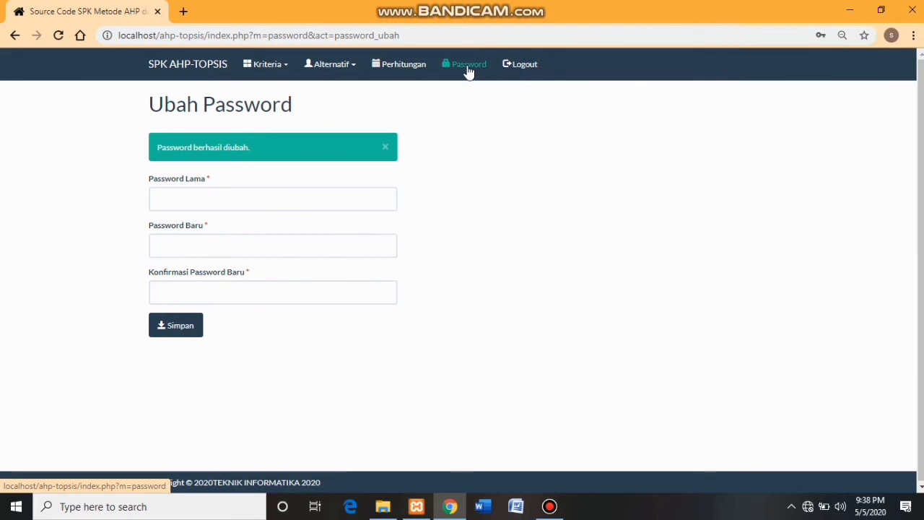
- Log out of SPK AHP-TOPSIS via the Logout link
click(516, 63)
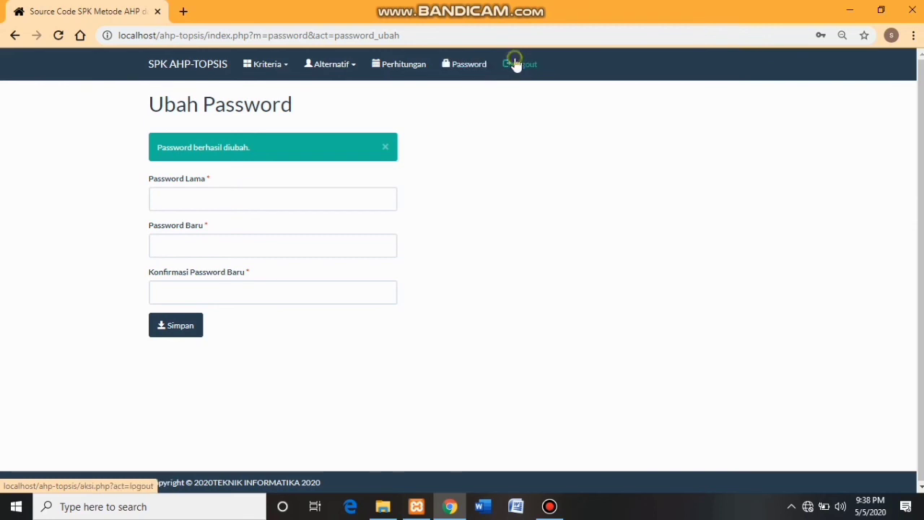